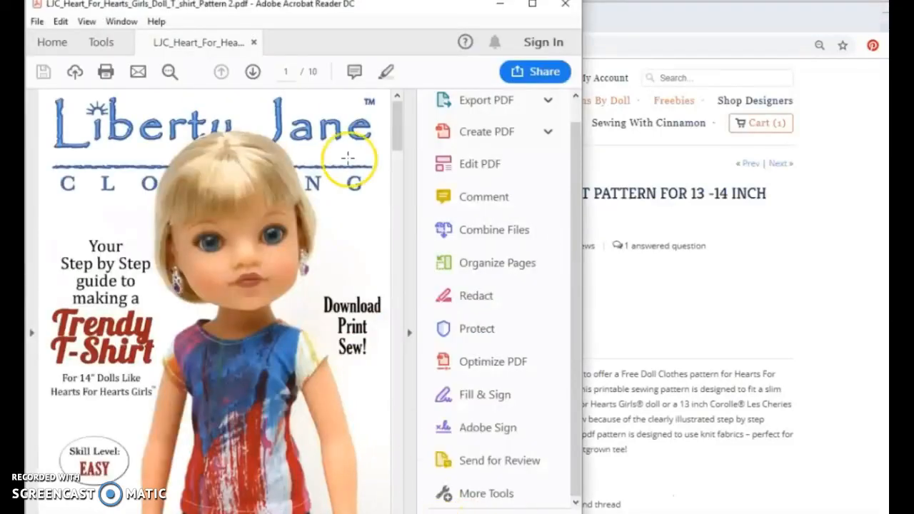
# Step: Go to page 9 of the T-shirt pattern PDF, where the front, back and sleeve pieces are drawn
pyautogui.click(253, 72)
pyautogui.click(253, 71)
pyautogui.click(254, 71)
pyautogui.click(254, 71)
pyautogui.click(255, 72)
pyautogui.click(255, 72)
pyautogui.click(255, 72)
pyautogui.click(255, 72)
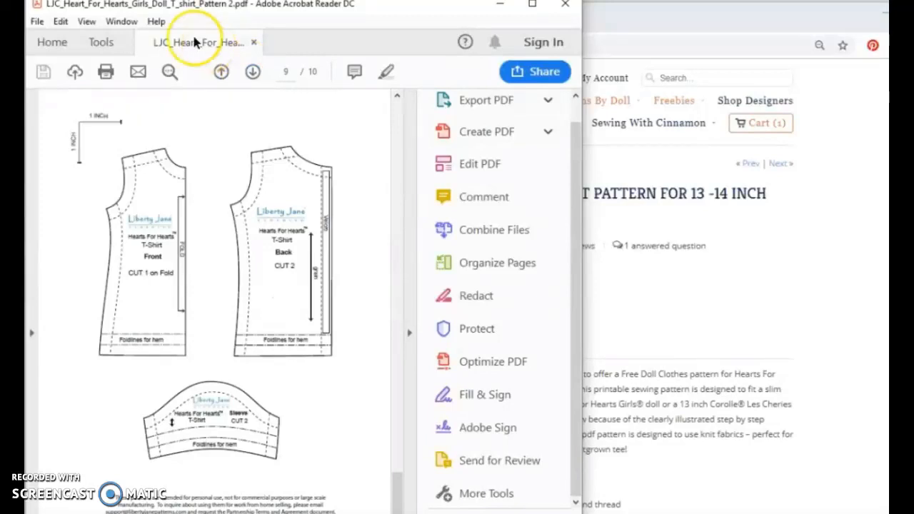
# Step: Save the PDF as LJC_Heart_For_Hearts_Girls_Doll_T_shirt_Pattern 2 in the nested PDF files folder, replacing the existing file
pyautogui.click(37, 22)
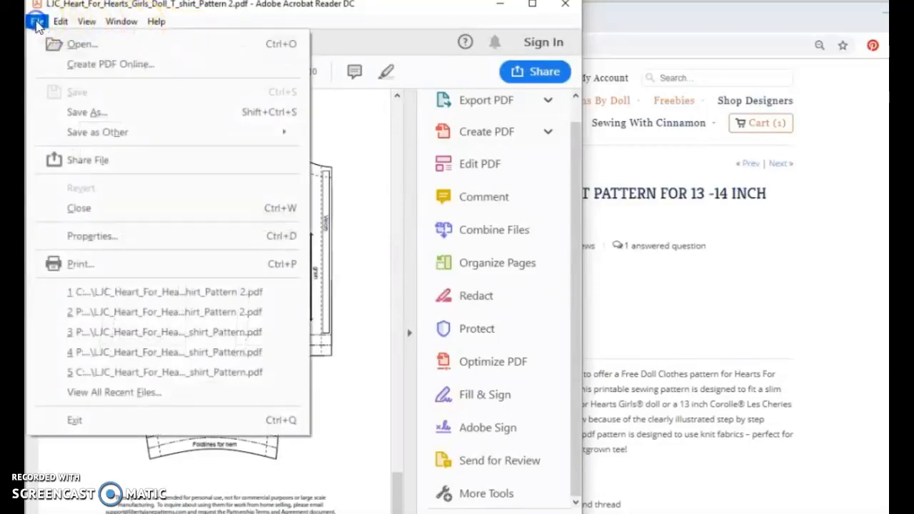
pyautogui.click(86, 113)
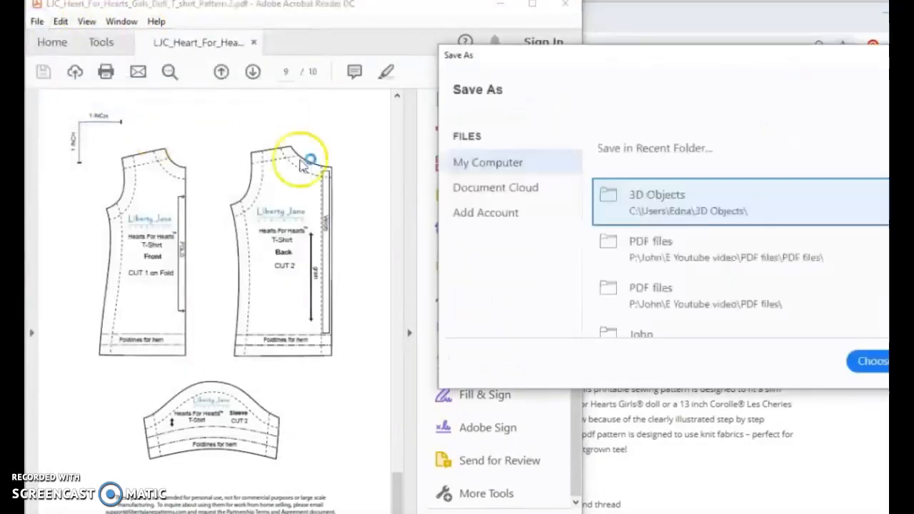
pyautogui.click(664, 257)
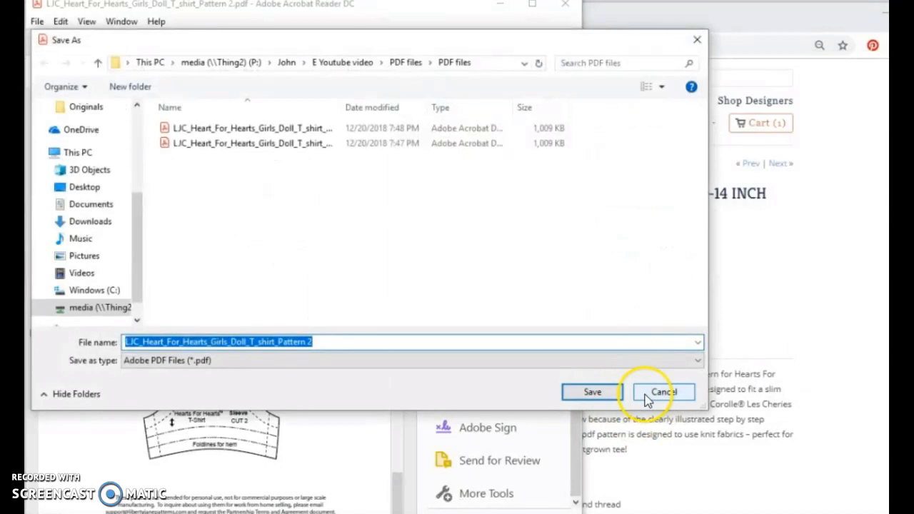
pyautogui.click(587, 393)
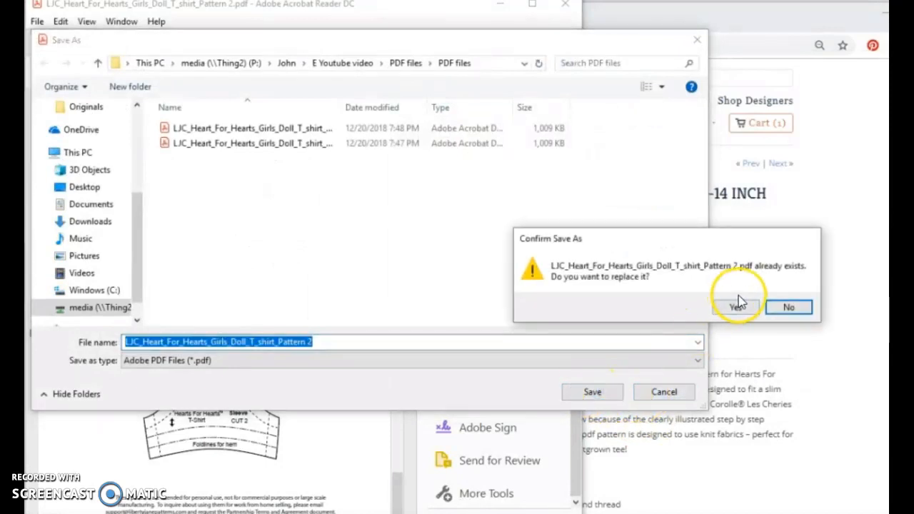
pyautogui.click(726, 312)
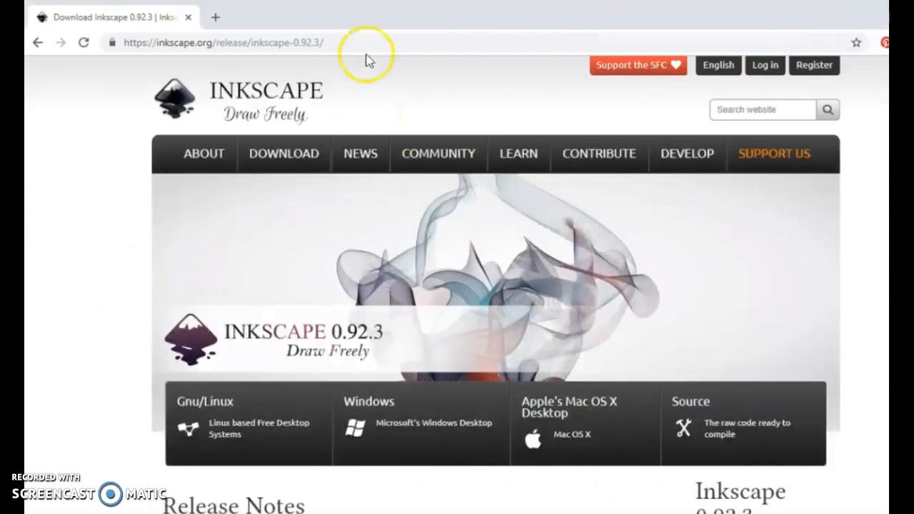
# Step: Return to the Google results for inkscape and open the Inkscape website's Download page
pyautogui.click(363, 45)
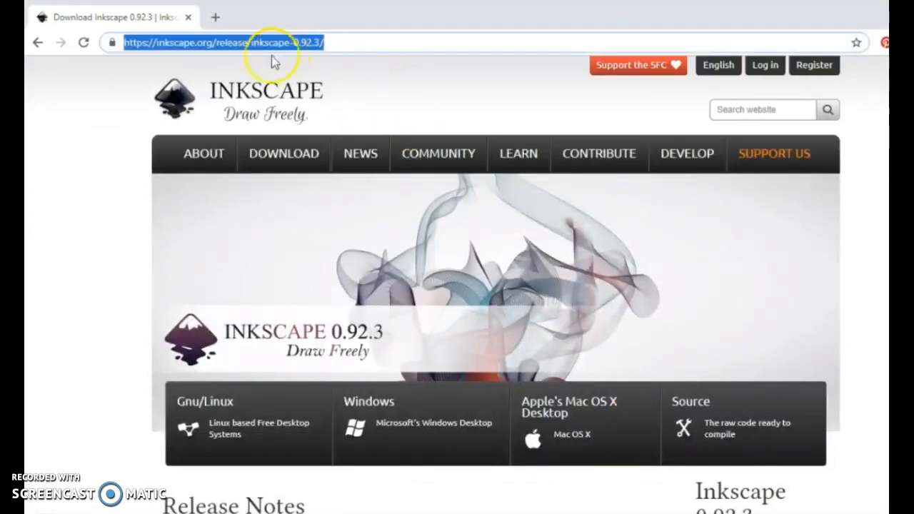
pyautogui.click(37, 43)
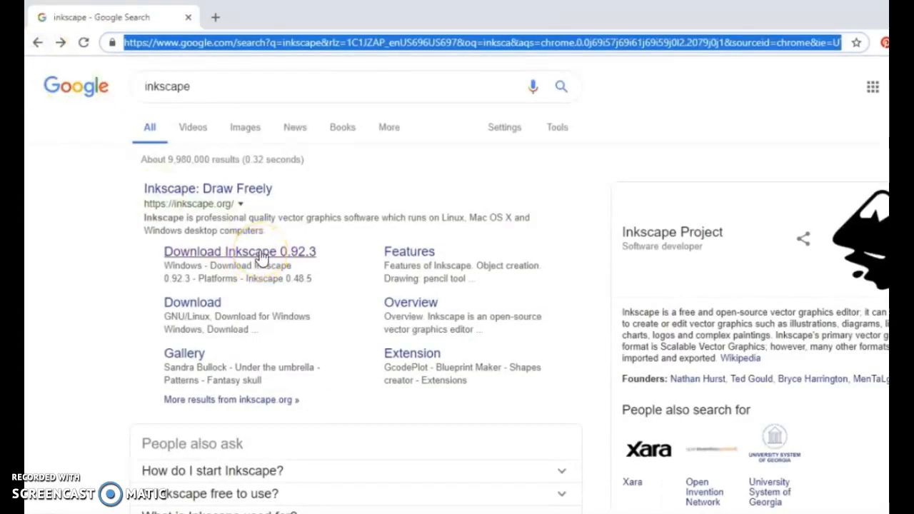
pyautogui.click(194, 305)
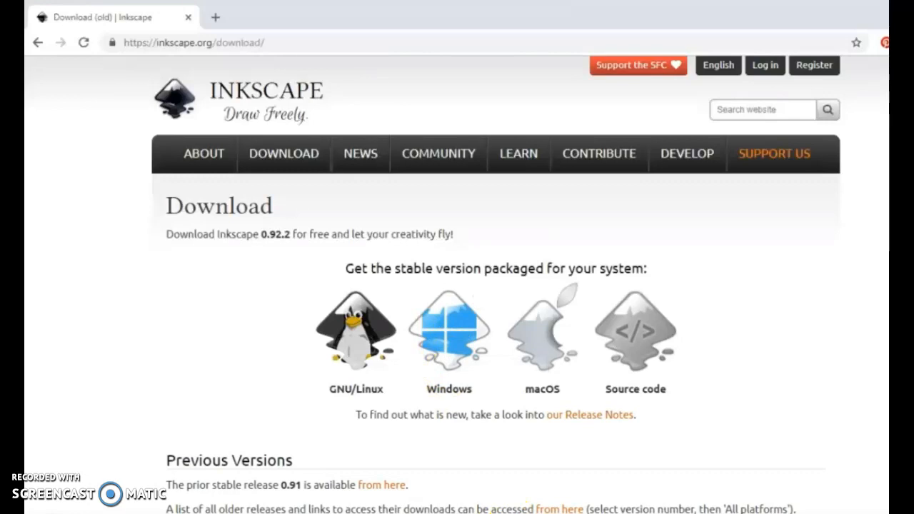
# Step: Switch to Inkscape and import page 9 of LJC_Heart_For_Hearts_Girls_Doll_T_shirt_Pattern 2.pdf into the new document
pyautogui.hotkey('alt', 'Tab')
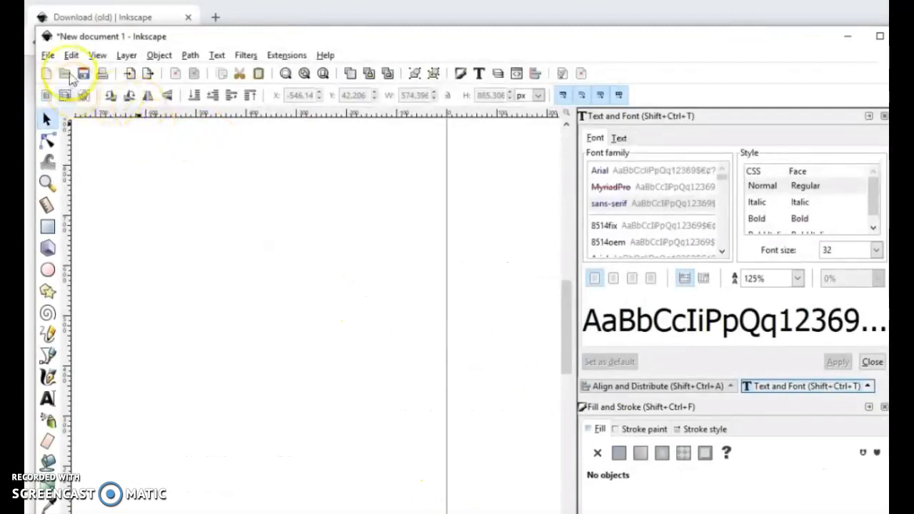
pyautogui.click(48, 55)
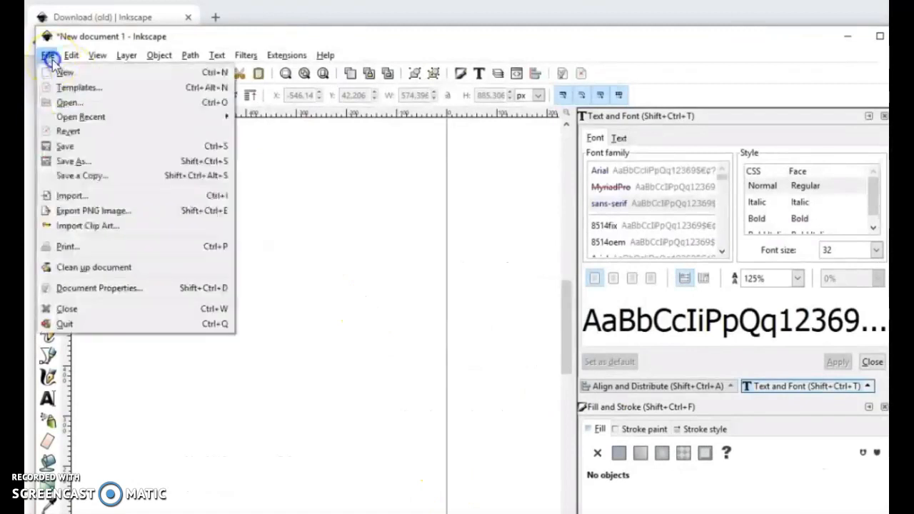
pyautogui.click(93, 196)
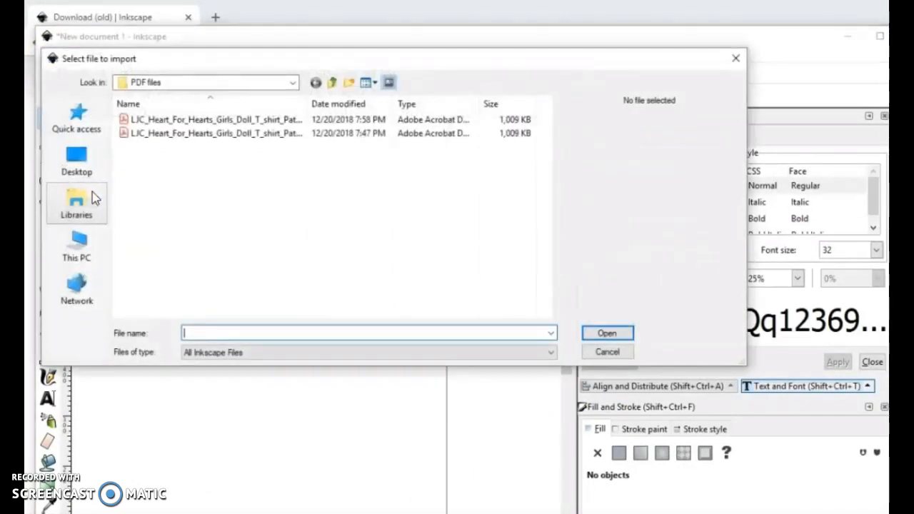
pyautogui.click(259, 122)
pyautogui.click(624, 334)
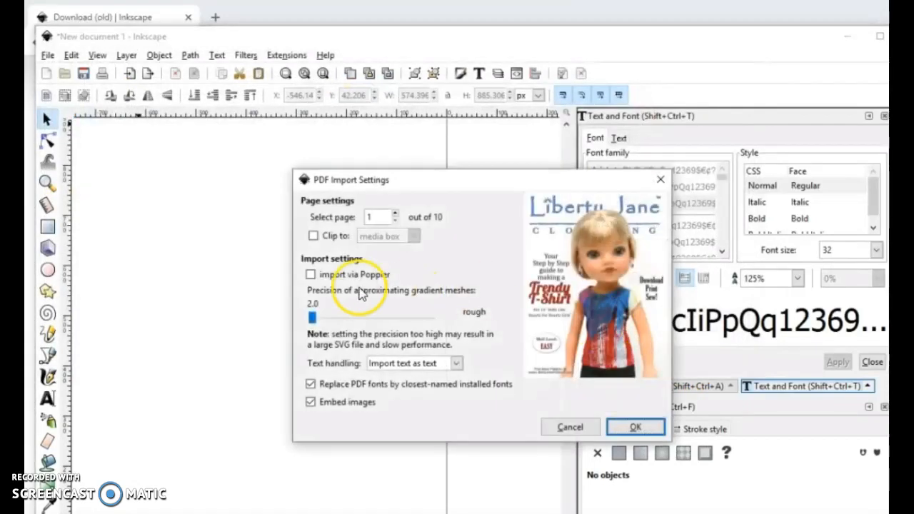
pyautogui.click(383, 217)
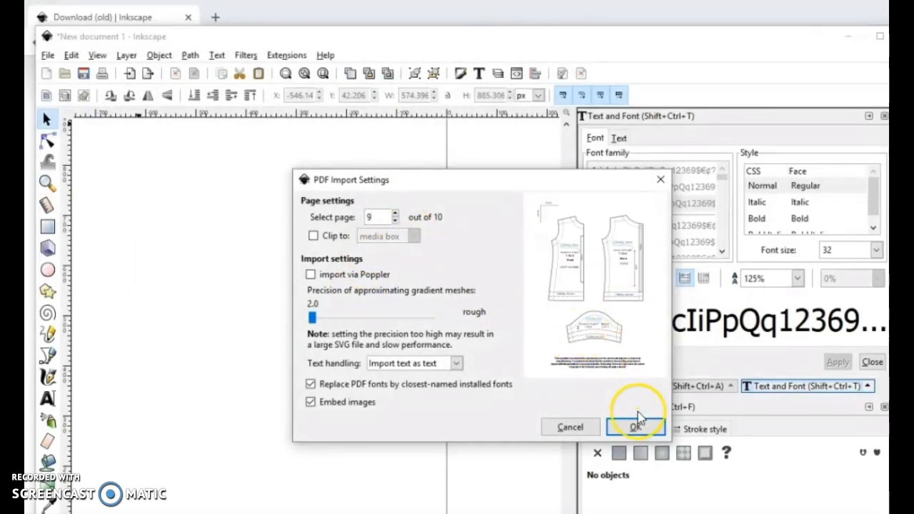
pyautogui.click(637, 432)
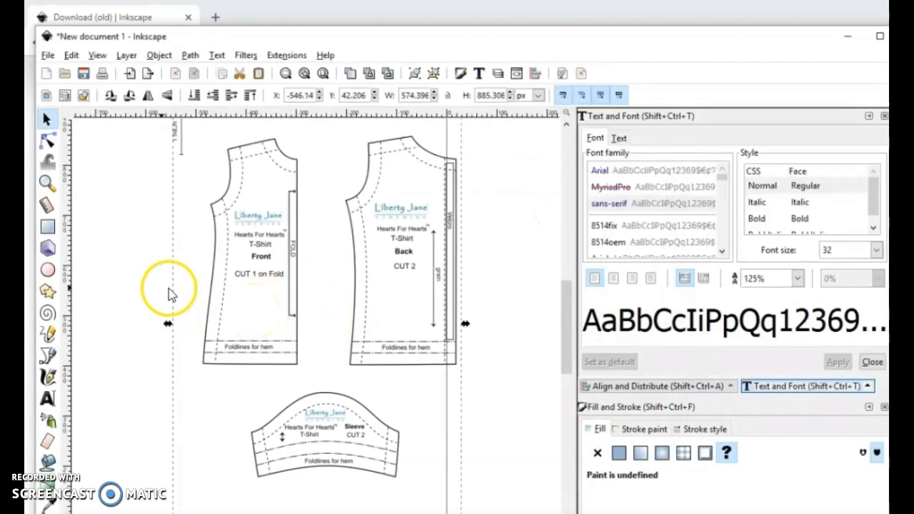
# Step: Trace the T-shirt front piece with the Bezier tool as a closed straight-sided outline through its six corners
pyautogui.click(47, 354)
pyautogui.click(210, 202)
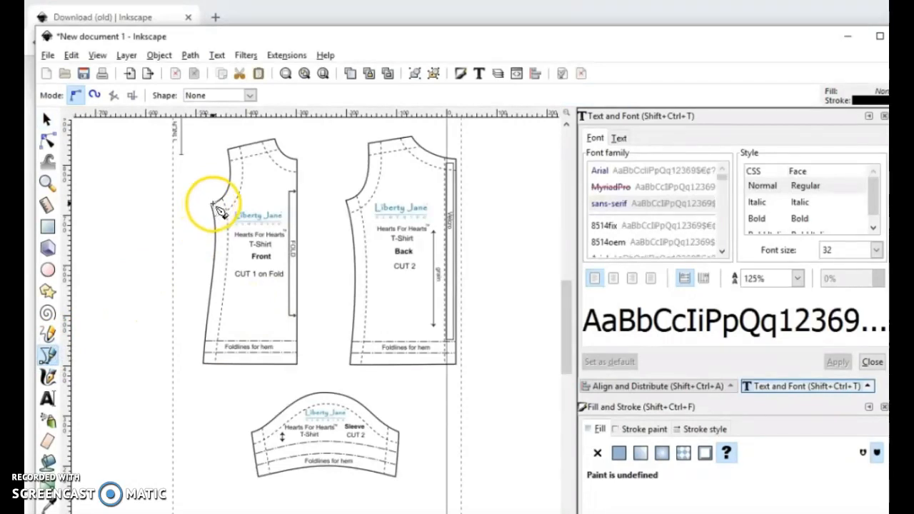
pyautogui.click(210, 205)
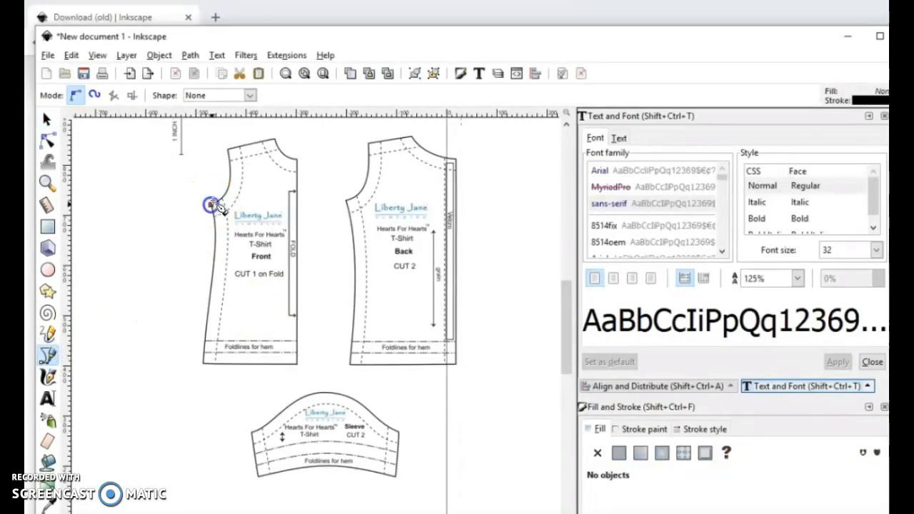
pyautogui.click(227, 148)
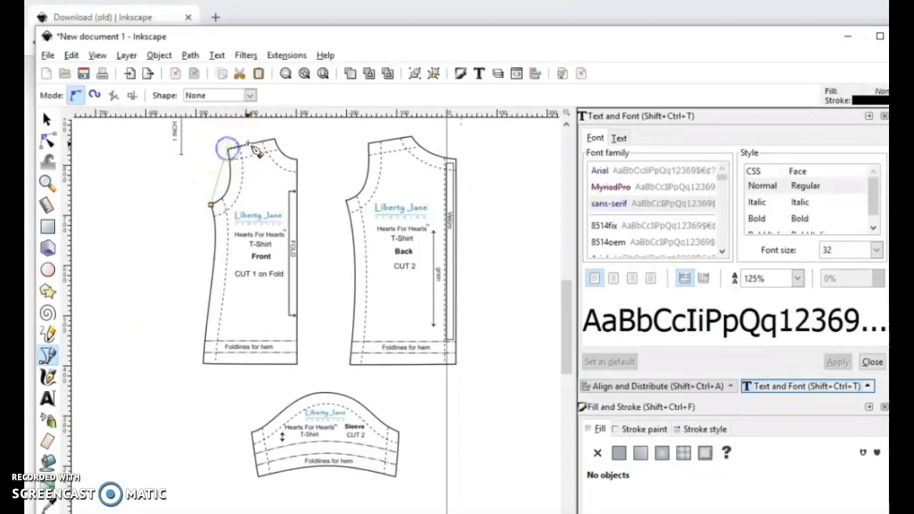
pyautogui.click(271, 138)
pyautogui.click(298, 159)
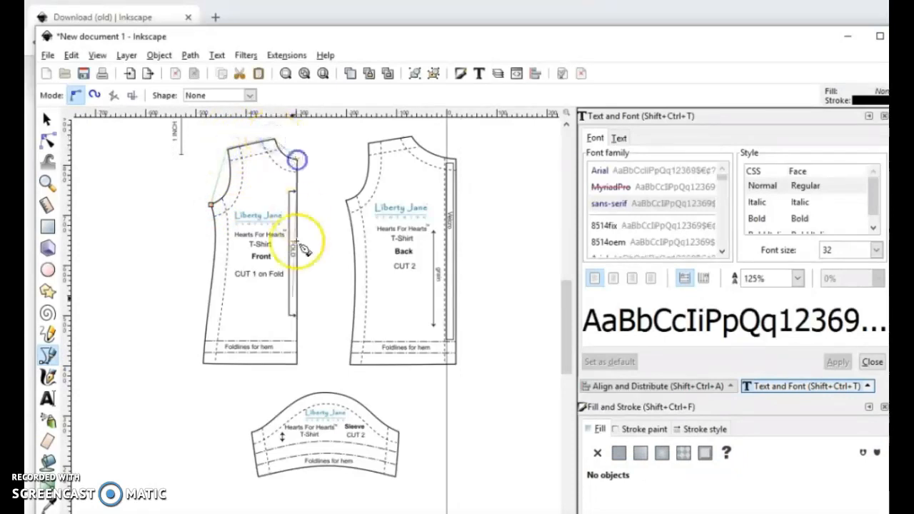
pyautogui.click(298, 364)
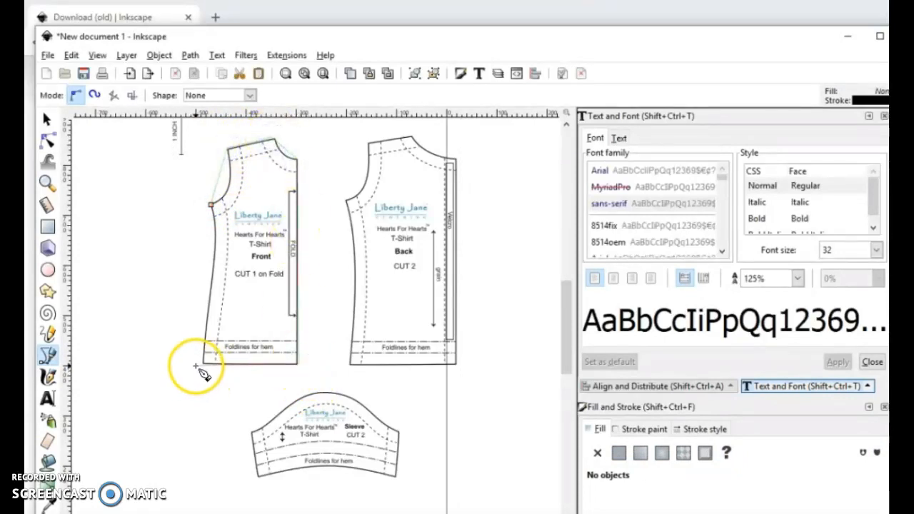
pyautogui.click(203, 363)
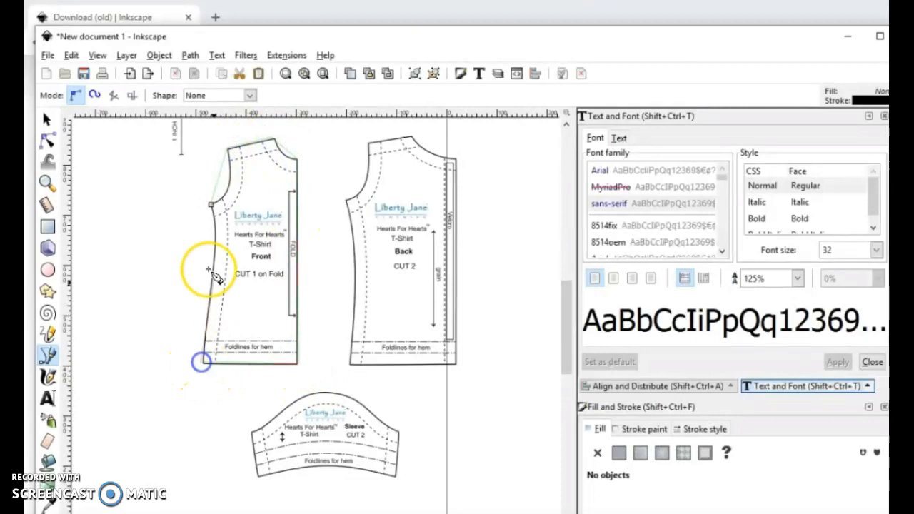
pyautogui.click(213, 205)
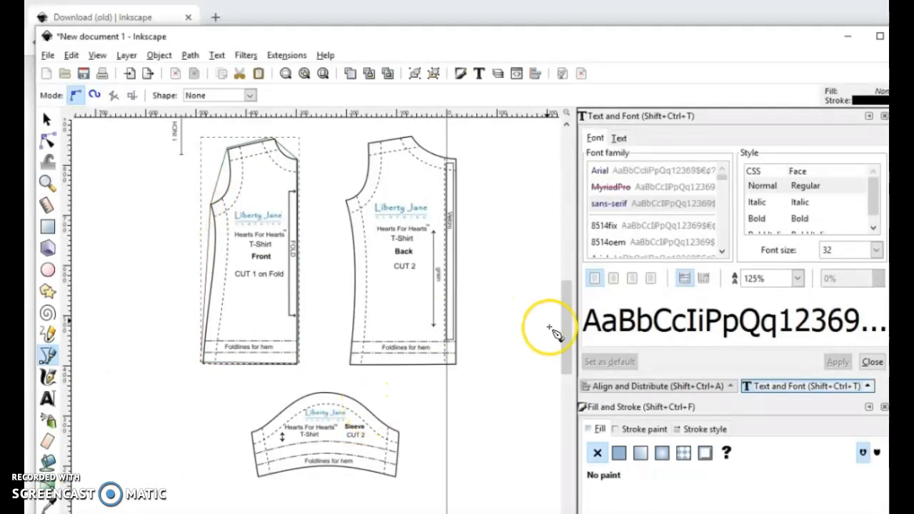
# Step: Colour the traced outline's stroke flat blue with hue 162, saturation 239 and lightness 129
pyautogui.click(627, 429)
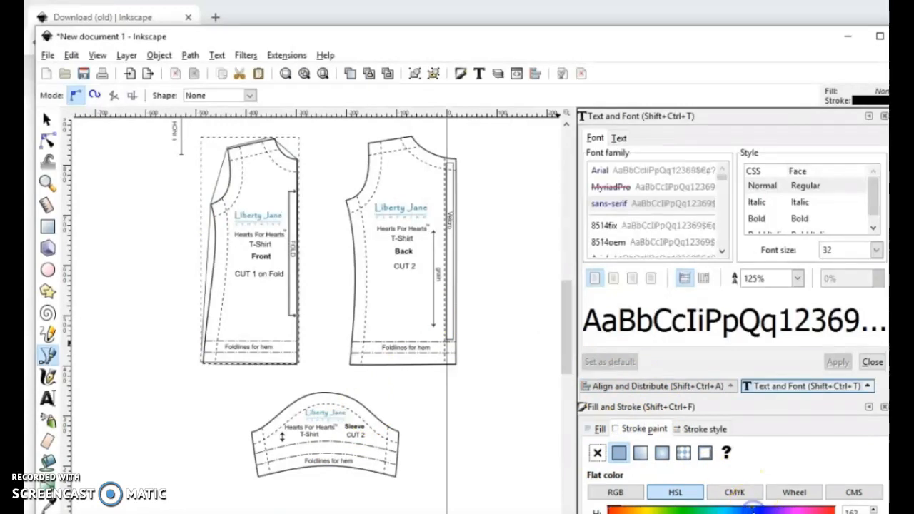
pyautogui.scroll(-3, 771, 499)
pyautogui.click(783, 450)
pyautogui.click(744, 428)
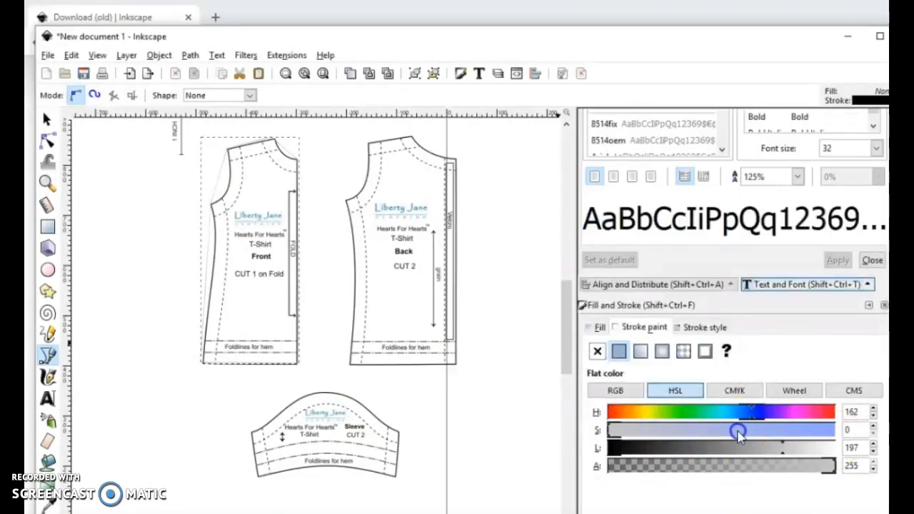
pyautogui.click(770, 431)
pyautogui.moveTo(771, 440); pyautogui.dragTo(824, 437)
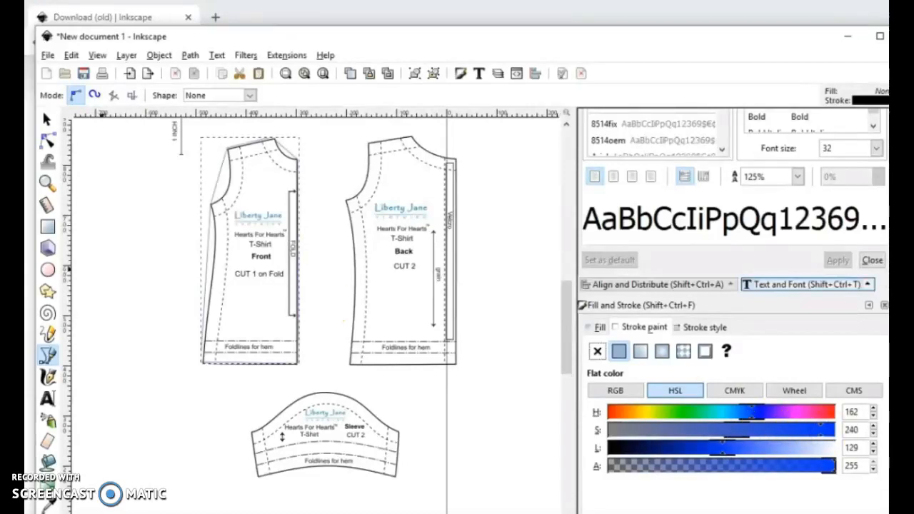
# Step: Select all nodes of the traced front outline and make them symmetric
pyautogui.click(48, 141)
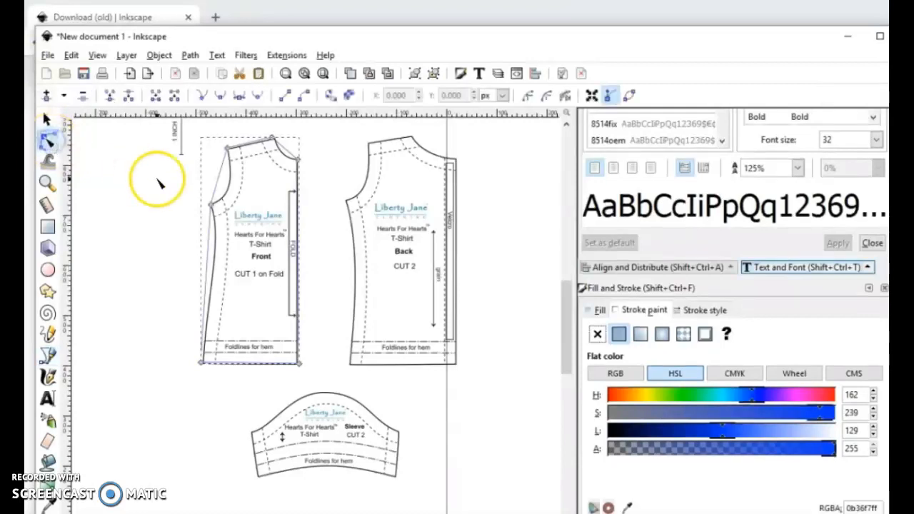
pyautogui.moveTo(132, 132); pyautogui.dragTo(341, 384)
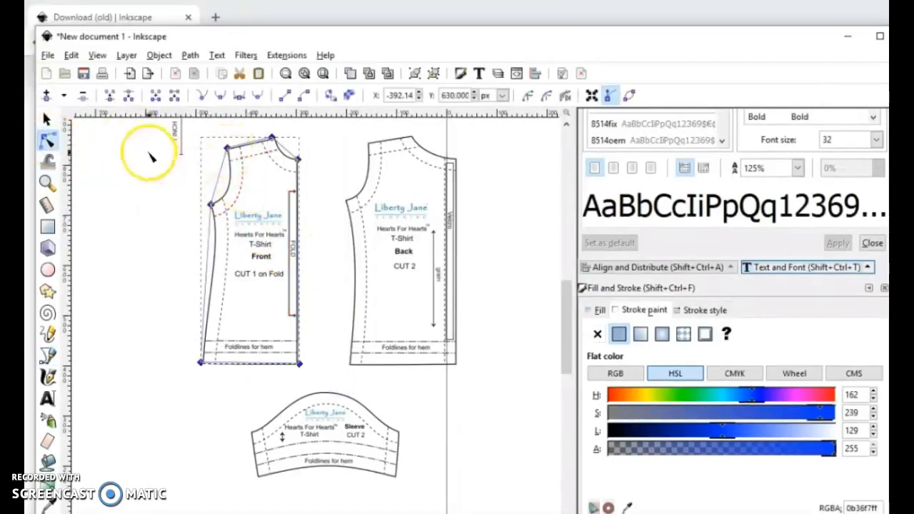
pyautogui.moveTo(131, 134); pyautogui.dragTo(357, 388)
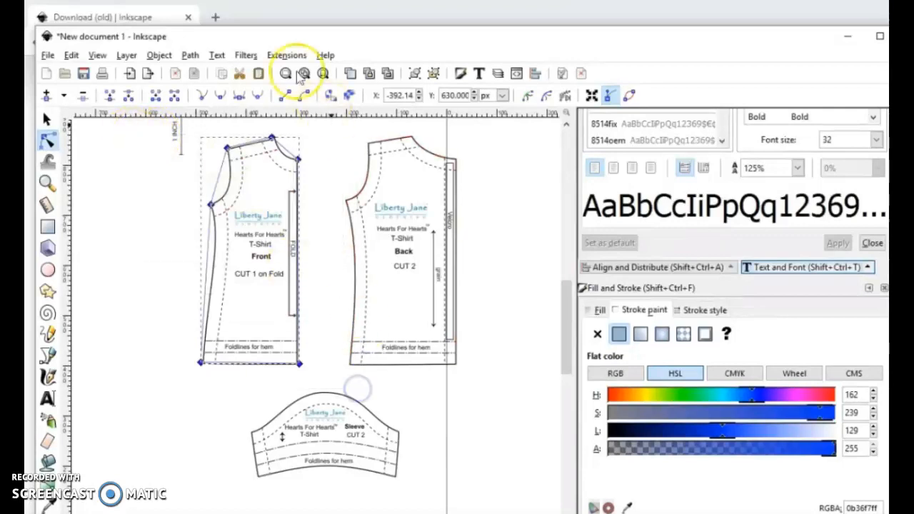
pyautogui.click(239, 98)
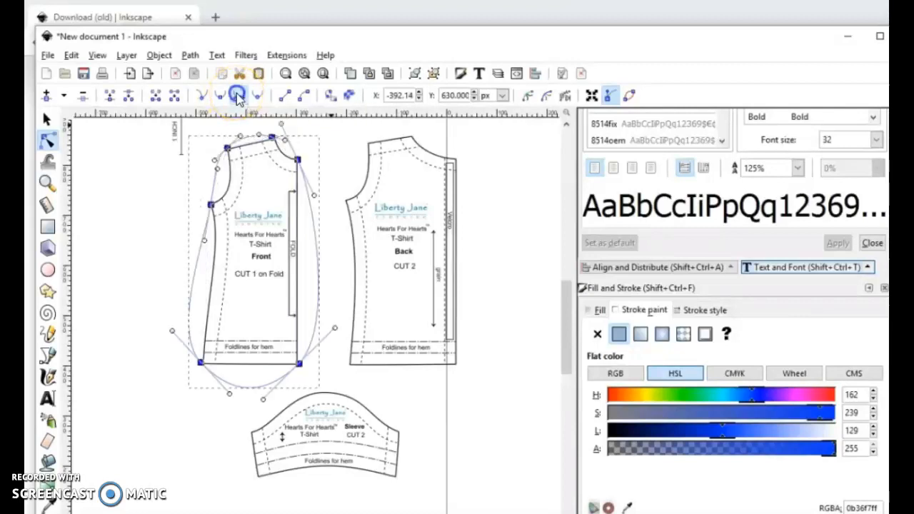
# Step: Turn the shoulder, centre fold and bottom hem segments of the front outline into straight lines
pyautogui.moveTo(198, 131); pyautogui.dragTo(264, 381)
pyautogui.click(284, 96)
pyautogui.click(286, 96)
pyautogui.moveTo(172, 318); pyautogui.dragTo(307, 389)
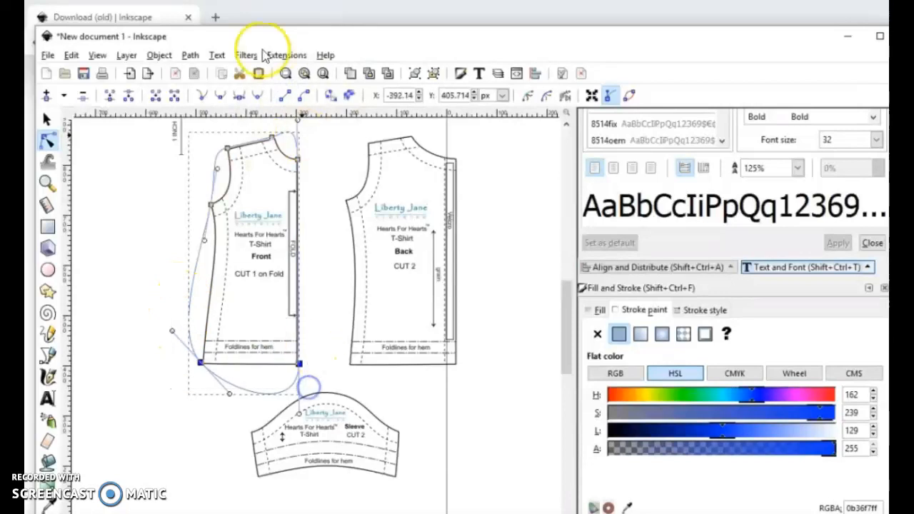
pyautogui.click(288, 96)
# Step: Move the outline's two bottom nodes exactly onto the hem corners of the front piece
pyautogui.scroll(1, 301, 363)
pyautogui.scroll(1, 307, 368)
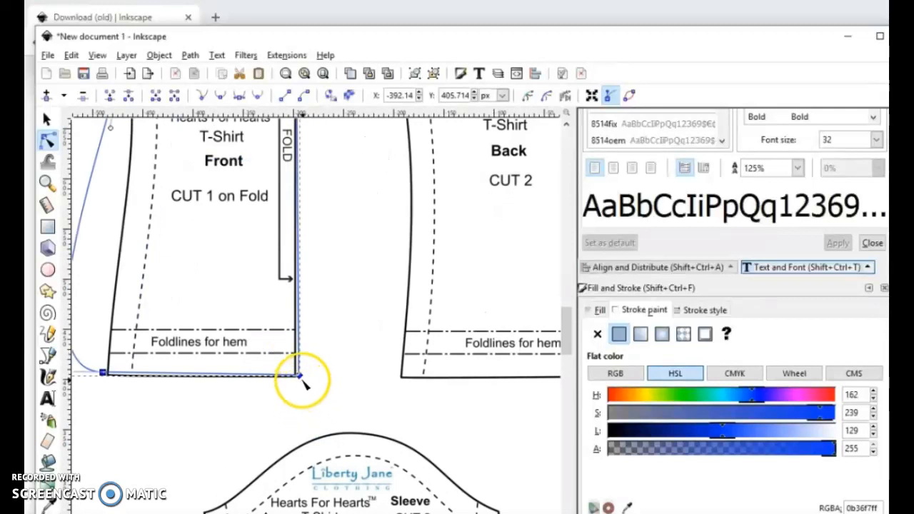
pyautogui.moveTo(299, 372); pyautogui.dragTo(298, 377)
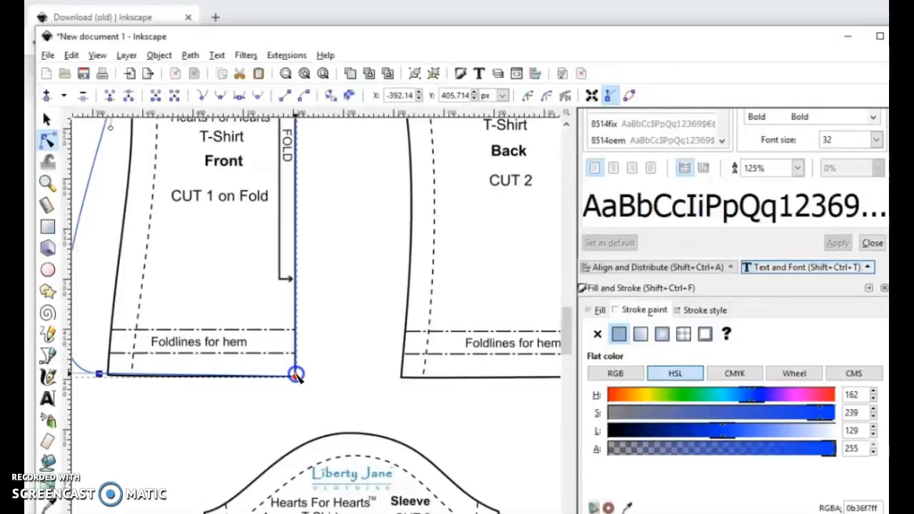
pyautogui.click(101, 373)
pyautogui.moveTo(100, 373); pyautogui.dragTo(108, 372)
# Step: Pull the underarm node's lower handle onto the front piece's side seam and make that node a corner
pyautogui.scroll(4, 196, 363)
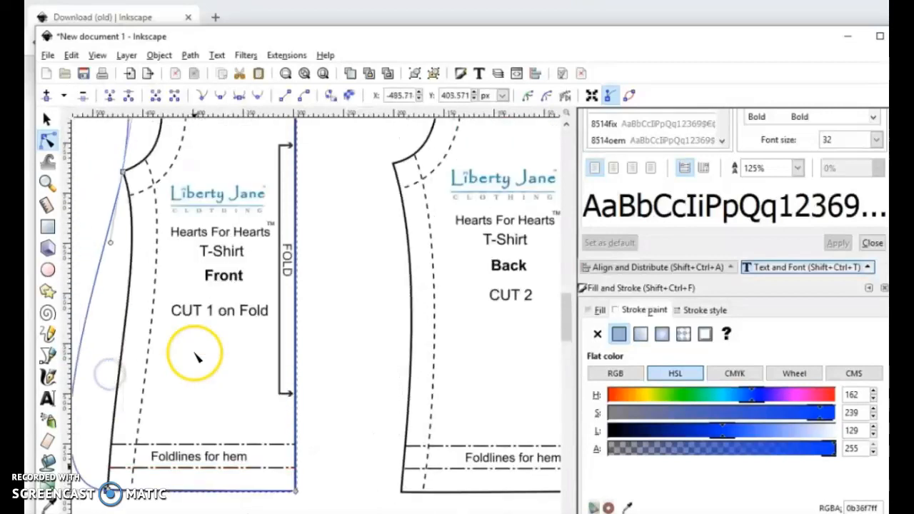
pyautogui.moveTo(111, 242); pyautogui.dragTo(132, 250)
pyautogui.click(123, 172)
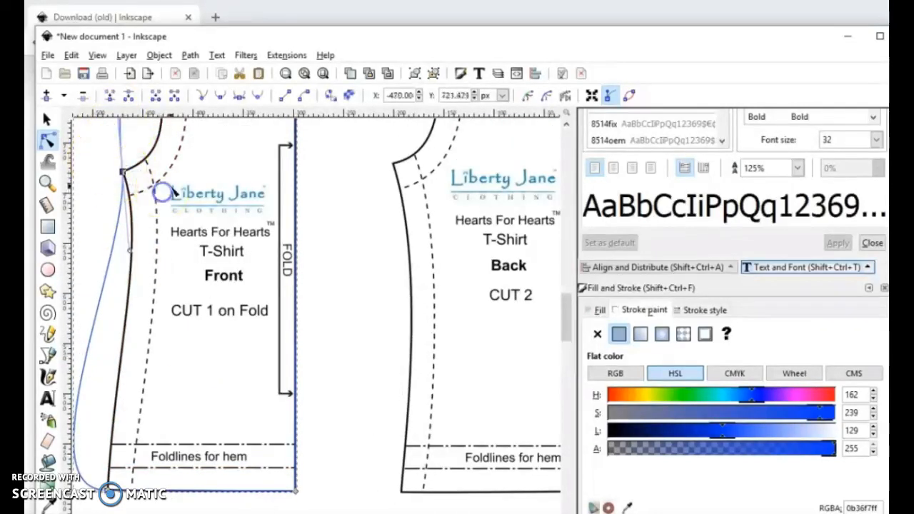
pyautogui.click(201, 97)
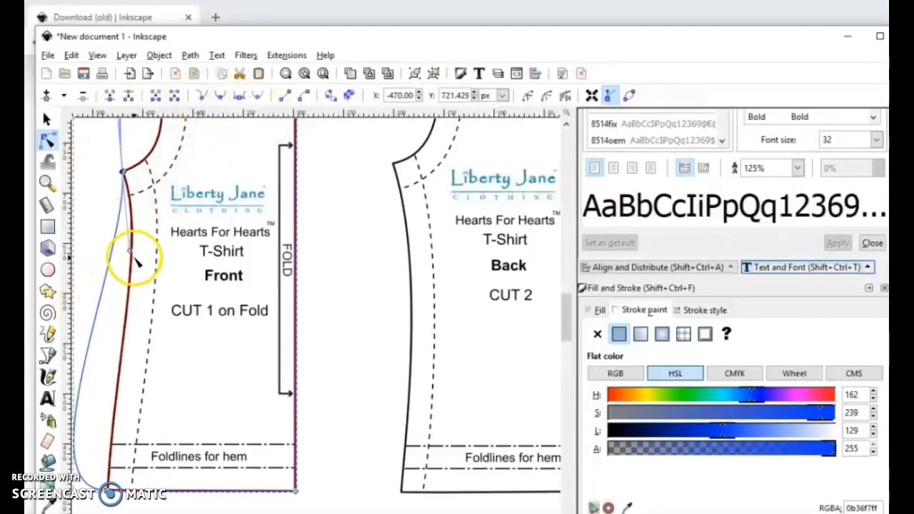
# Step: Pull the underarm node's lower handle inward across the side seam and make the front outline's armhole, side and neckline nodes corners
pyautogui.moveTo(131, 253); pyautogui.dragTo(149, 285)
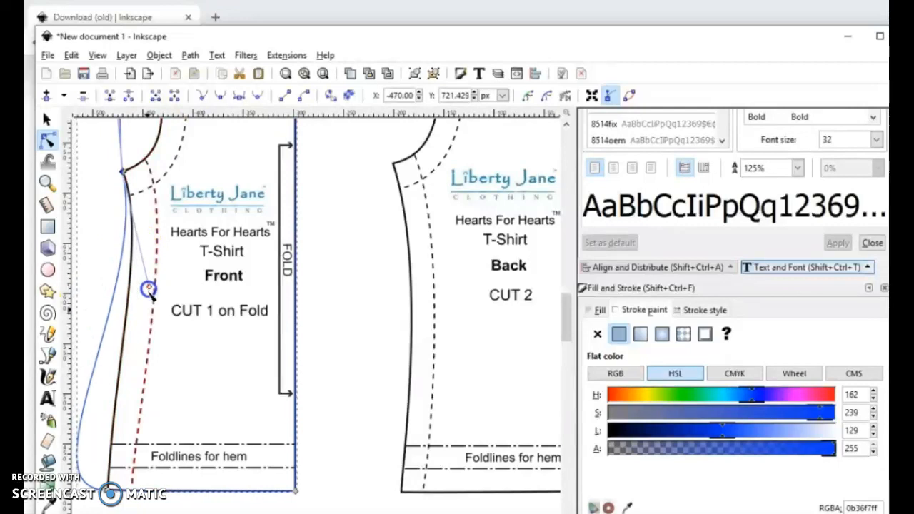
pyautogui.scroll(-1, 183, 427)
pyautogui.moveTo(106, 136); pyautogui.dragTo(201, 497)
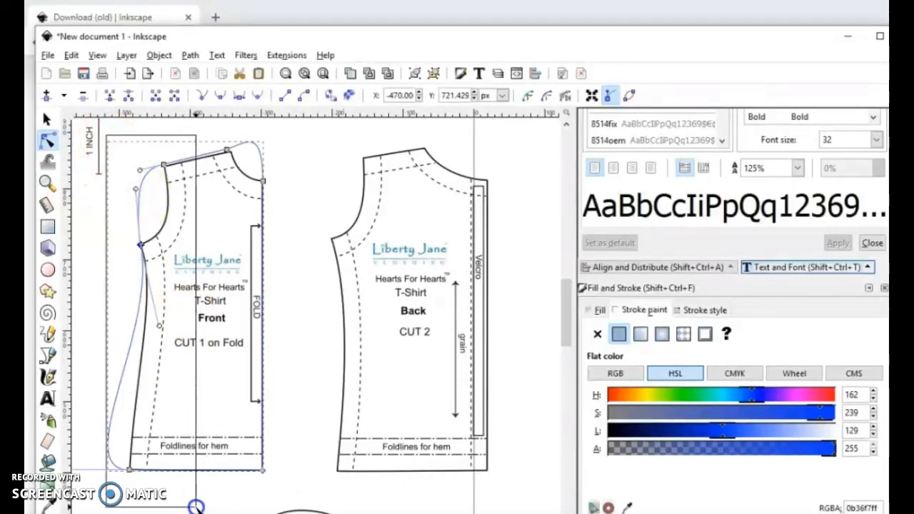
pyautogui.click(202, 96)
pyautogui.moveTo(207, 134); pyautogui.dragTo(277, 207)
pyautogui.click(202, 95)
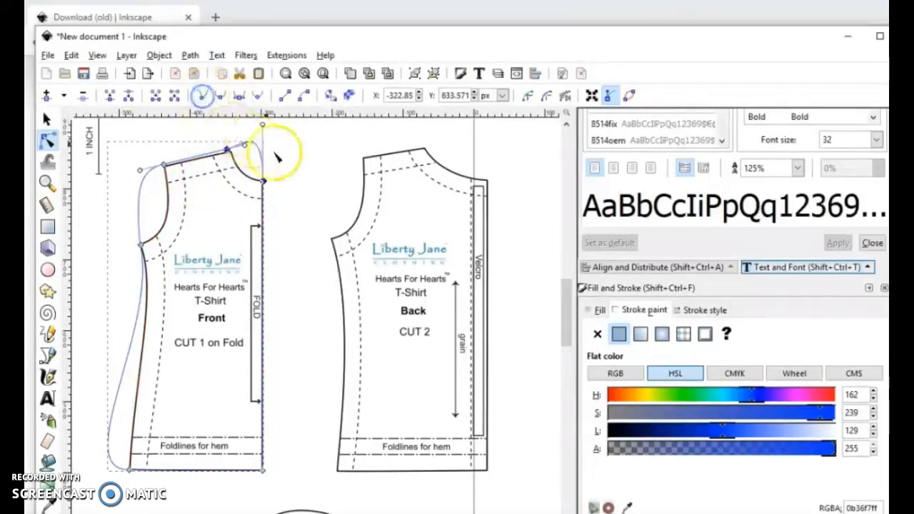
# Step: Pull the neckline segment's handles inward so the outline bends along the front piece's neckline curve
pyautogui.scroll(1, 308, 302)
pyautogui.scroll(3, 279, 267)
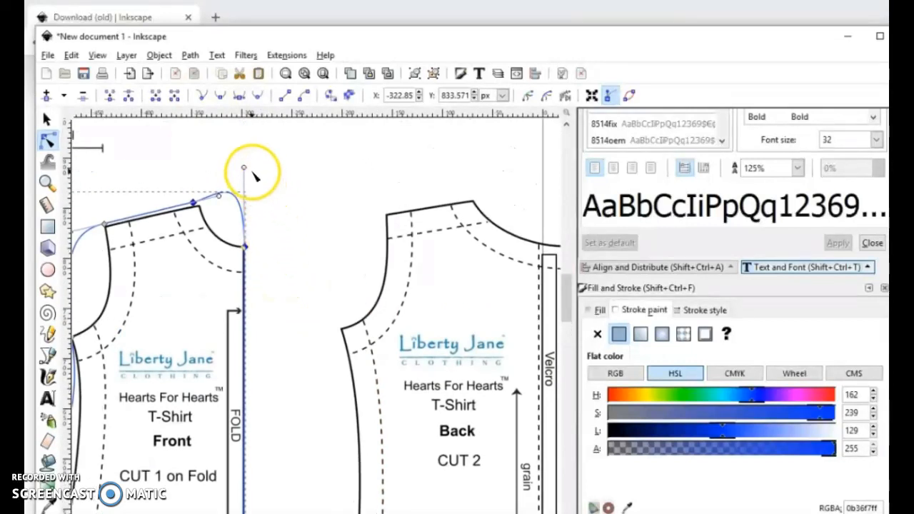
pyautogui.moveTo(244, 170); pyautogui.dragTo(209, 236)
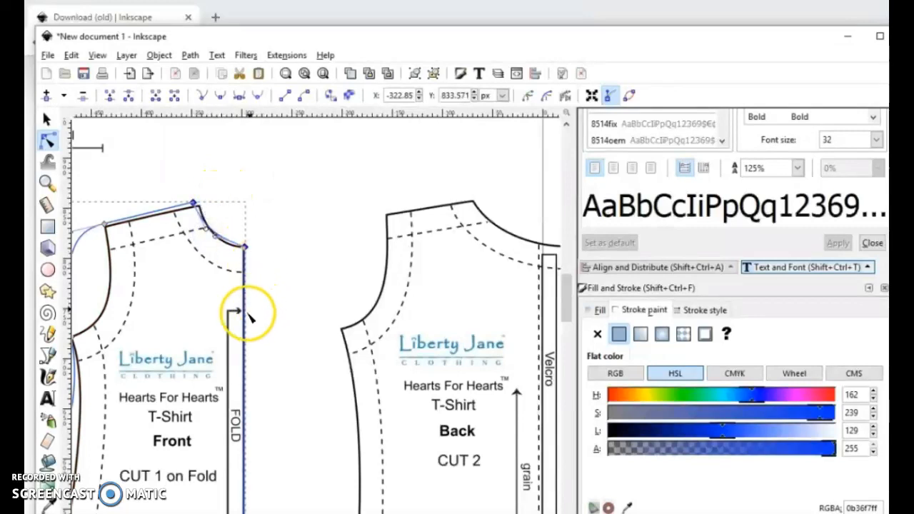
# Step: Move the outline's two neckline nodes exactly onto the shoulder-neck corner and the top of the centre fold
pyautogui.scroll(2, 204, 316)
pyautogui.scroll(3, 186, 318)
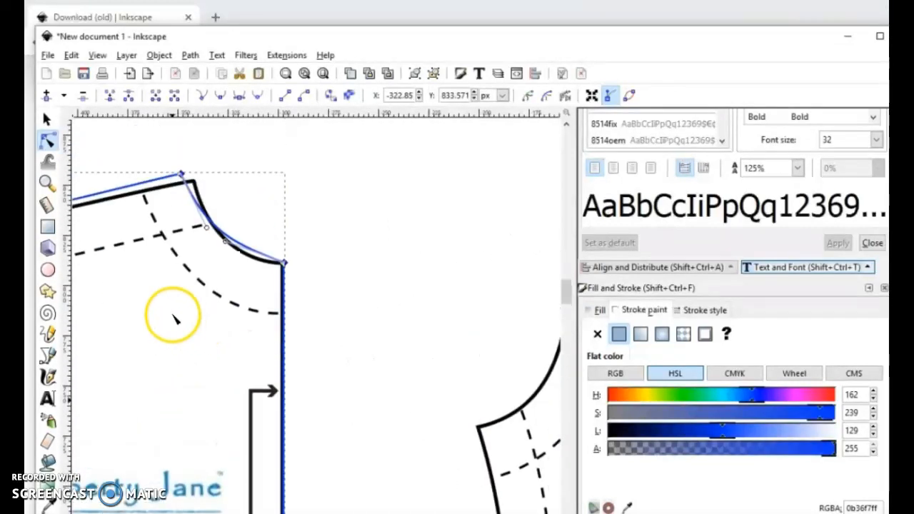
pyautogui.moveTo(190, 188)
pyautogui.mouseDown()
pyautogui.moveTo(187, 179)
pyautogui.moveTo(196, 183)
pyautogui.mouseUp()
pyautogui.click(298, 269)
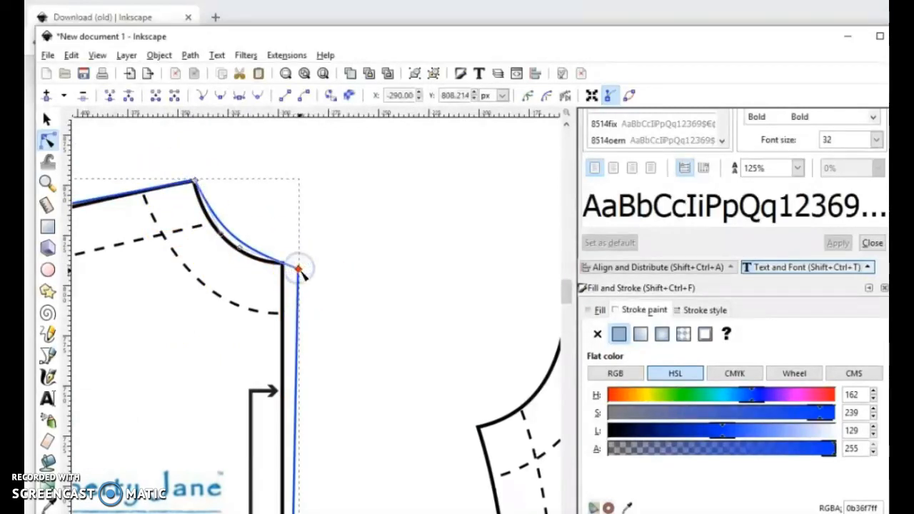
pyautogui.moveTo(299, 269); pyautogui.dragTo(284, 265)
# Step: Fine-tune both neckline handles until the curve lies on the printed neckline
pyautogui.click(225, 242)
pyautogui.moveTo(225, 242); pyautogui.dragTo(227, 247)
pyautogui.click(223, 231)
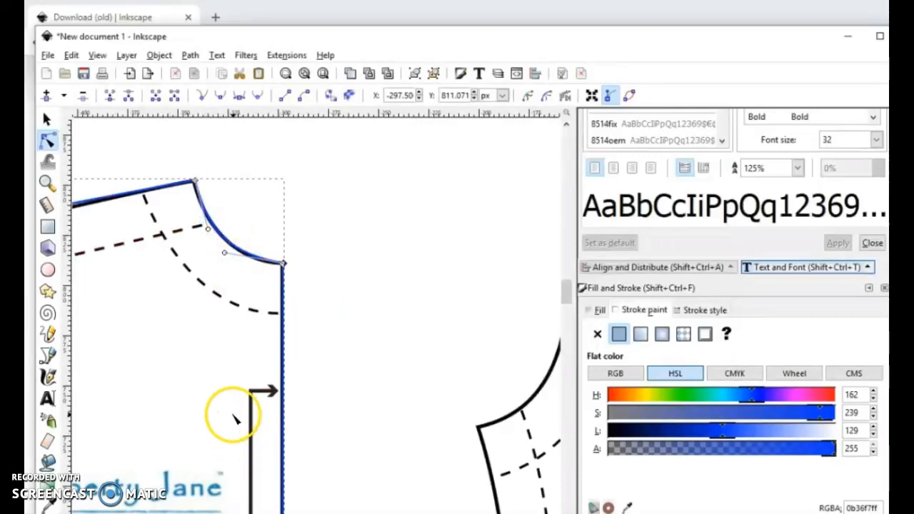
# Step: Move the outer shoulder node onto the printed corner and shape the armhole curve with its two handles
pyautogui.hscroll(-7, 207, 507)
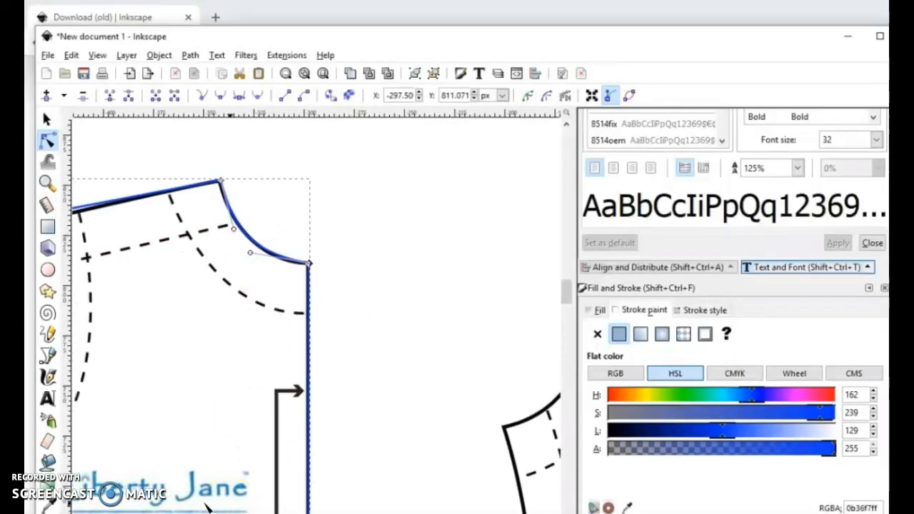
pyautogui.hscroll(-1, 207, 506)
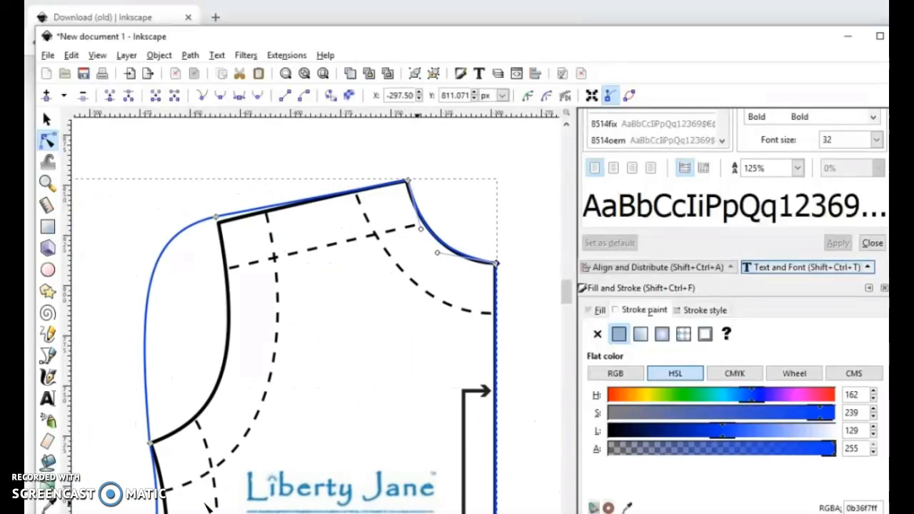
pyautogui.click(219, 223)
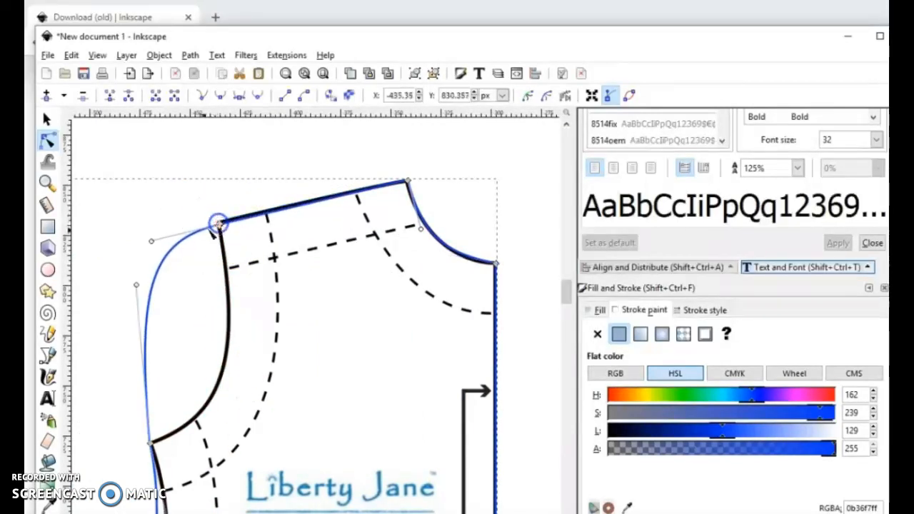
pyautogui.moveTo(152, 241); pyautogui.dragTo(240, 336)
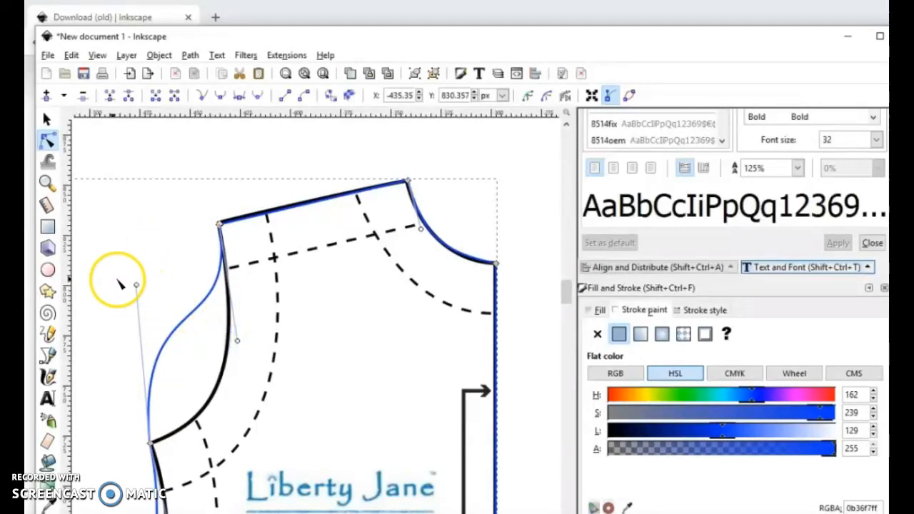
pyautogui.moveTo(135, 286); pyautogui.dragTo(227, 423)
# Step: Pull the handle of the hem corner node at the side seam upward so the outline follows the printed side seam
pyautogui.scroll(-5, 169, 281)
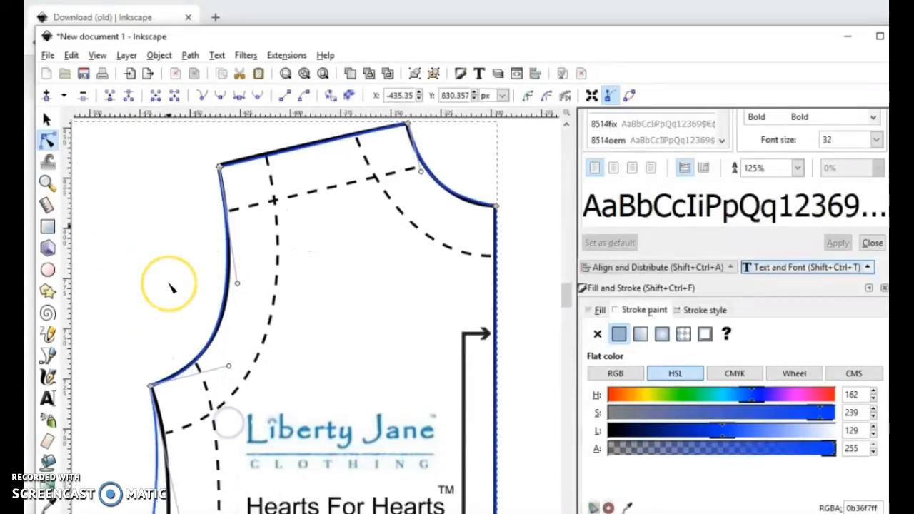
pyautogui.scroll(-5, 170, 286)
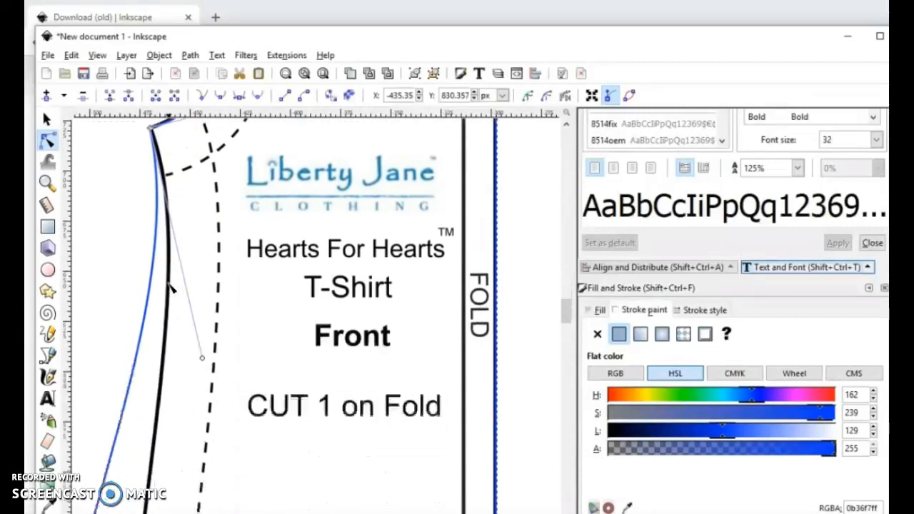
pyautogui.scroll(-2, 170, 284)
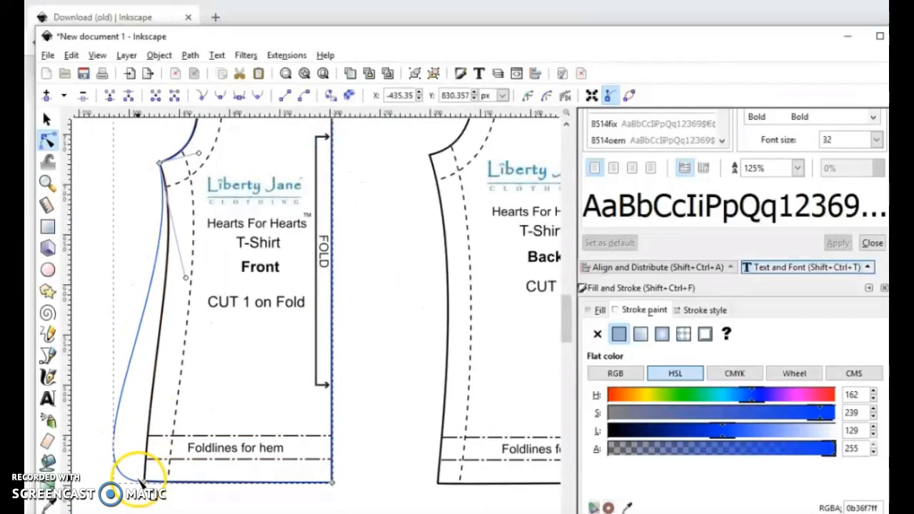
pyautogui.click(143, 482)
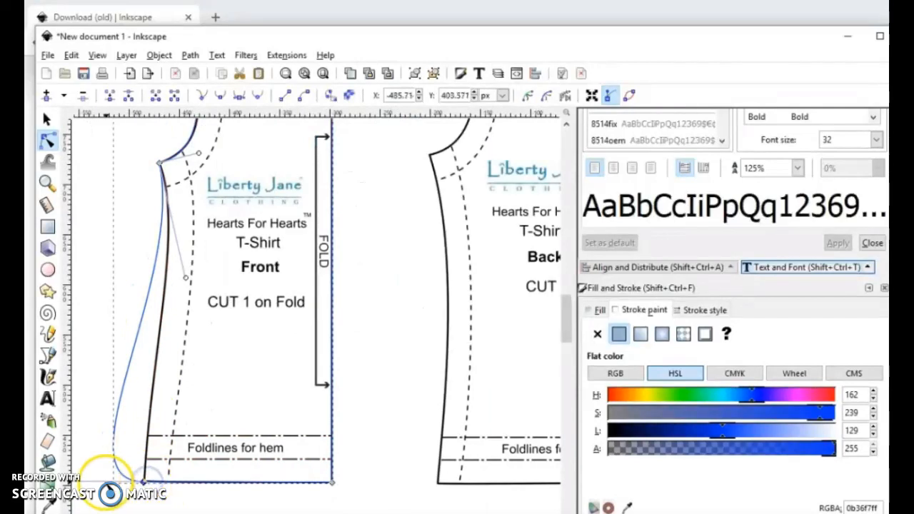
pyautogui.scroll(-1, 183, 413)
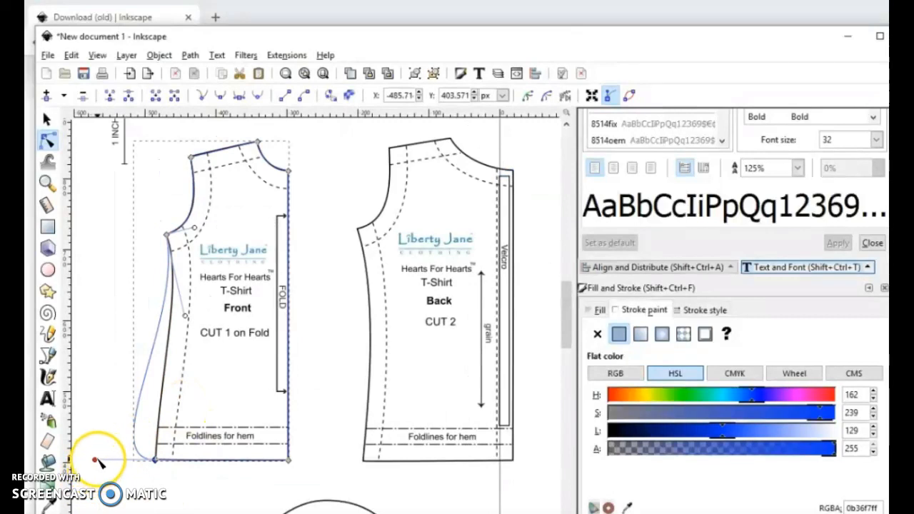
pyautogui.moveTo(94, 460); pyautogui.dragTo(160, 372)
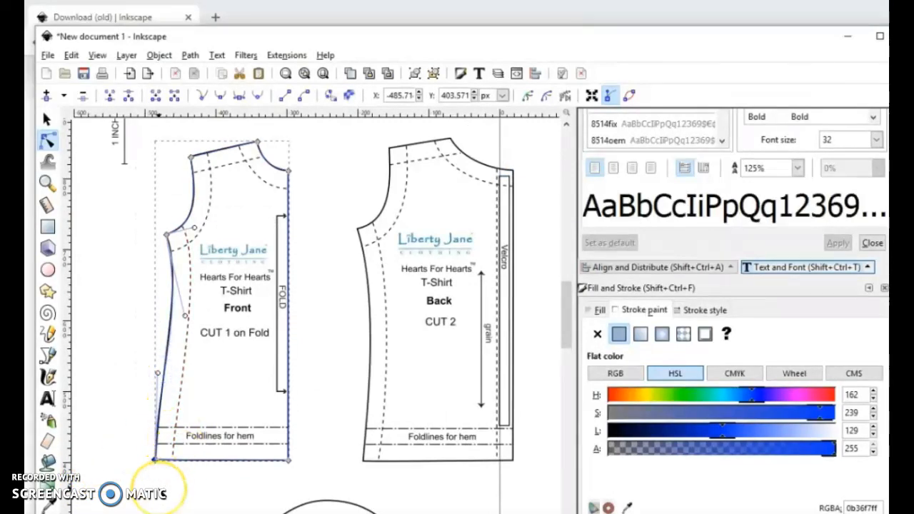
# Step: Fine-tune the side seam curve by adjusting the underarm node's lower handle and the hem corner node's upper handle
pyautogui.scroll(3, 160, 490)
pyautogui.scroll(8, 180, 243)
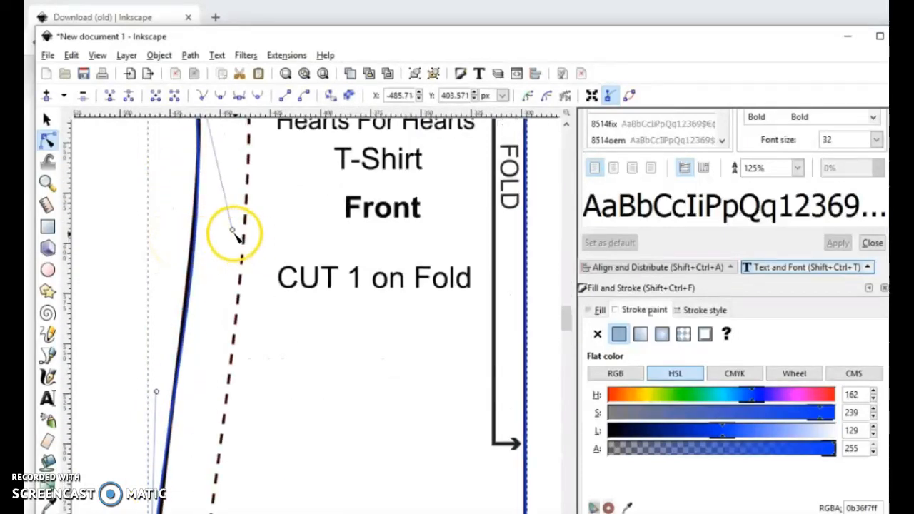
pyautogui.moveTo(233, 230); pyautogui.dragTo(226, 211)
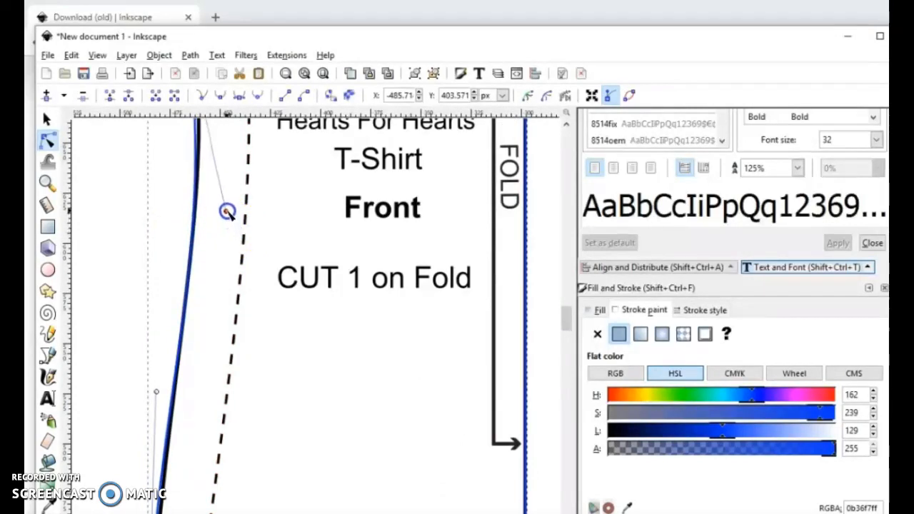
pyautogui.scroll(3, 232, 256)
pyautogui.scroll(3, 235, 259)
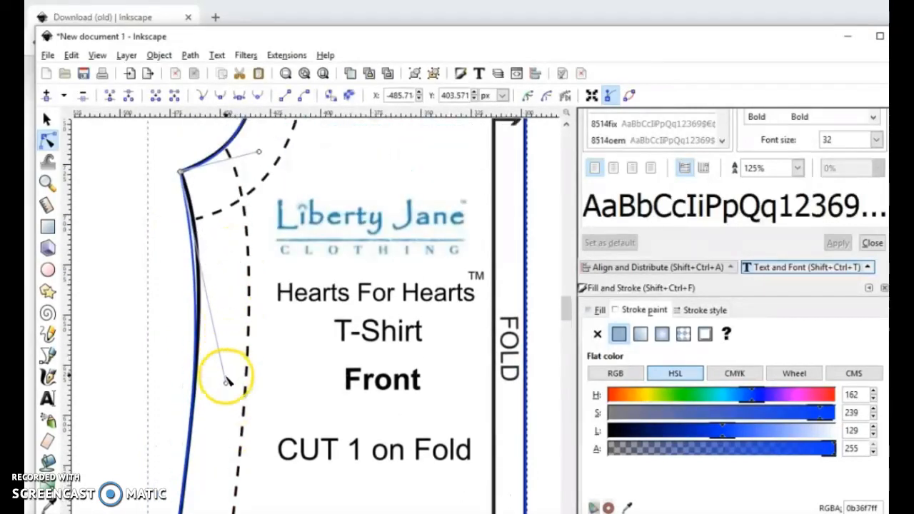
pyautogui.moveTo(226, 385); pyautogui.dragTo(233, 343)
pyautogui.scroll(-10, 233, 344)
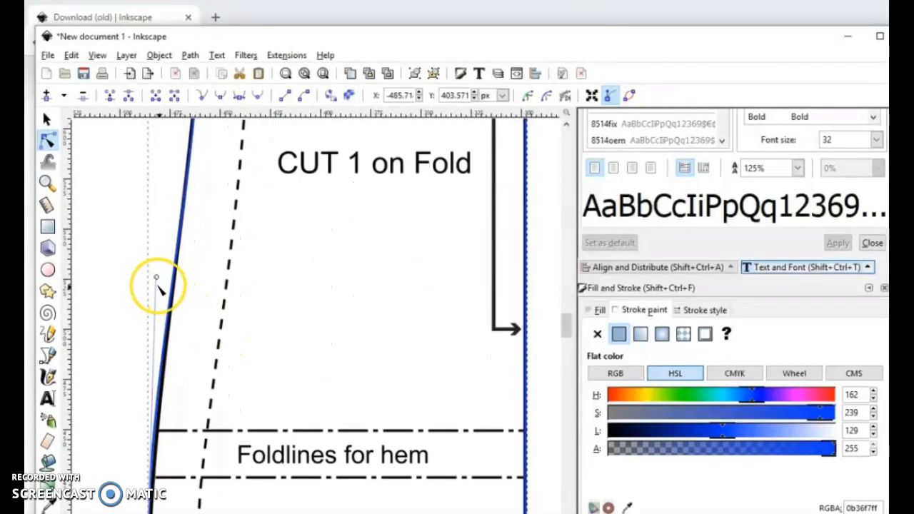
pyautogui.moveTo(157, 277); pyautogui.dragTo(158, 257)
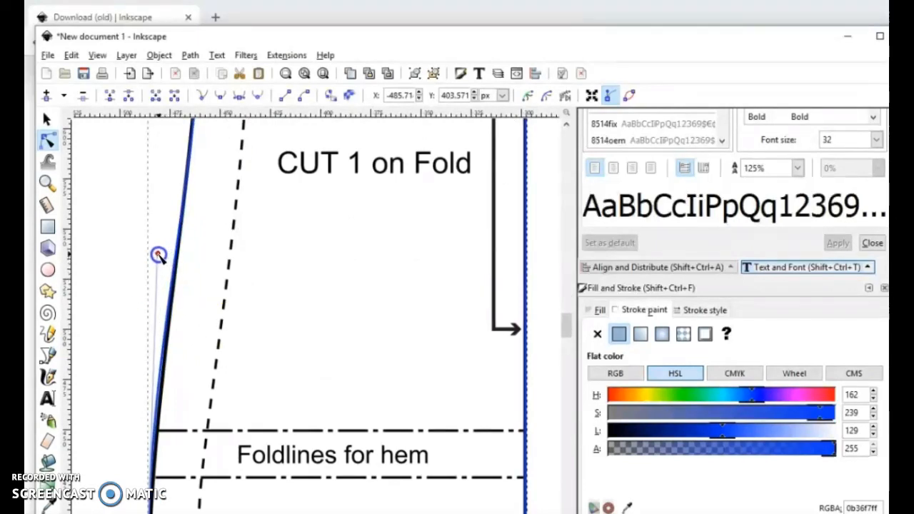
# Step: Select the underarm and hem corner nodes and insert a new node midway along the side seam
pyautogui.keyDown('ctrl'); pyautogui.scroll(-2, 157, 256); pyautogui.keyUp('ctrl')
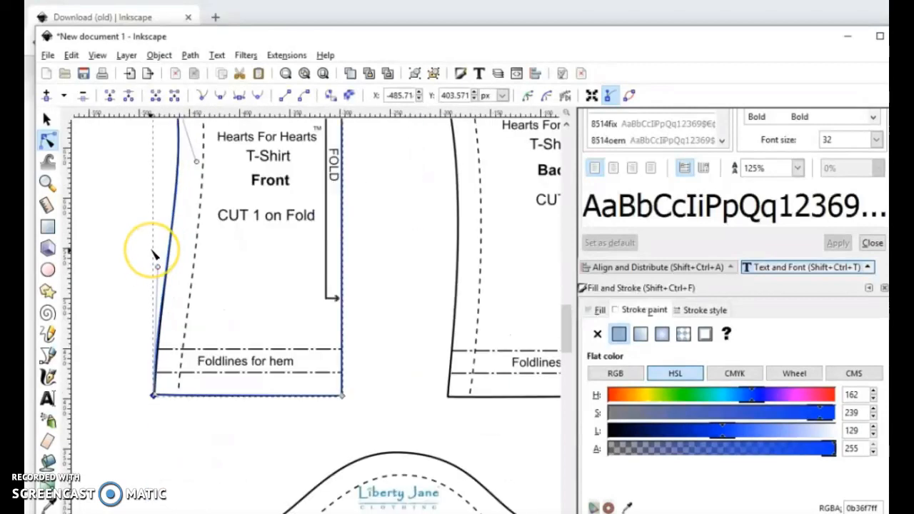
pyautogui.scroll(3, 154, 255)
pyautogui.moveTo(87, 140); pyautogui.dragTo(224, 493)
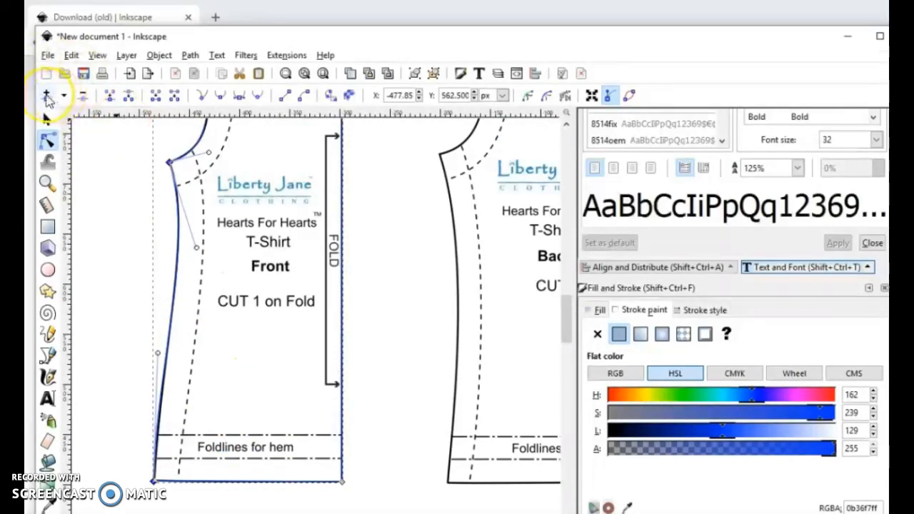
pyautogui.click(46, 97)
pyautogui.click(227, 323)
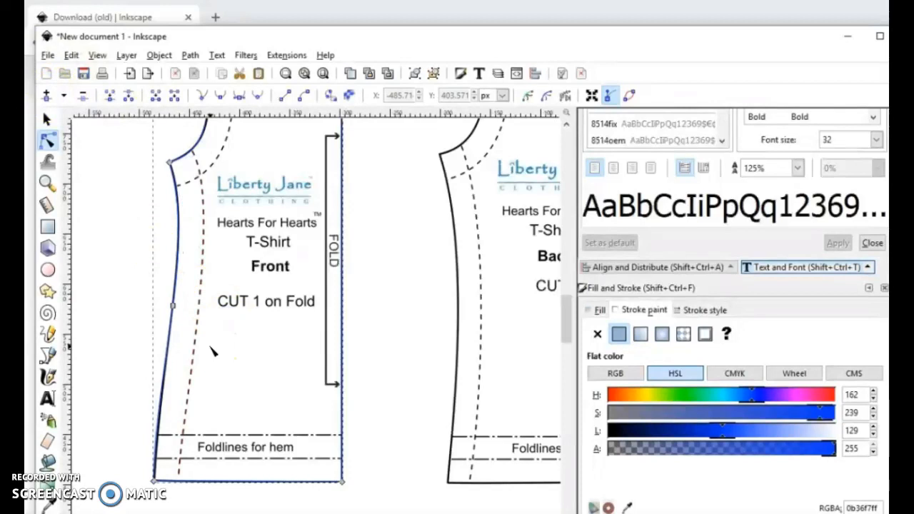
# Step: Make the new middle node on the side seam symmetric
pyautogui.keyDown('ctrl'); pyautogui.scroll(1, 212, 350); pyautogui.keyUp('ctrl')
pyautogui.scroll(-3, 212, 350)
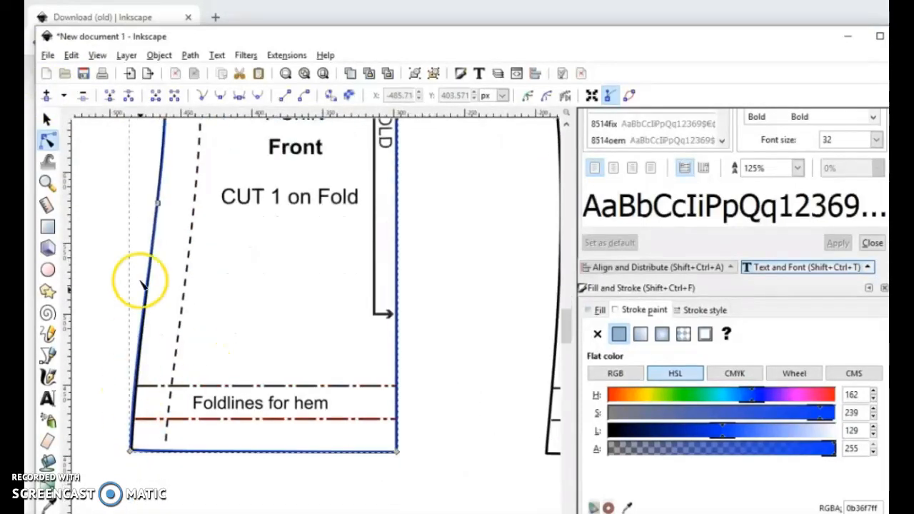
pyautogui.click(159, 203)
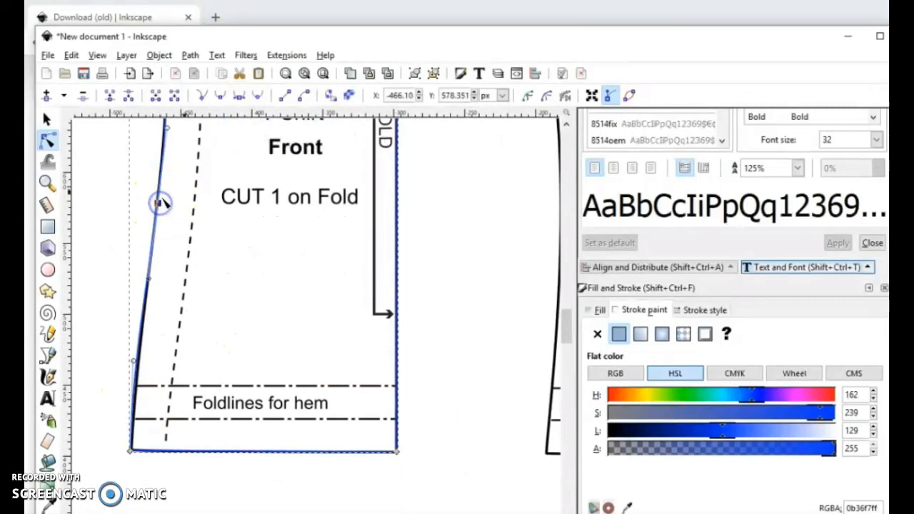
pyautogui.click(241, 96)
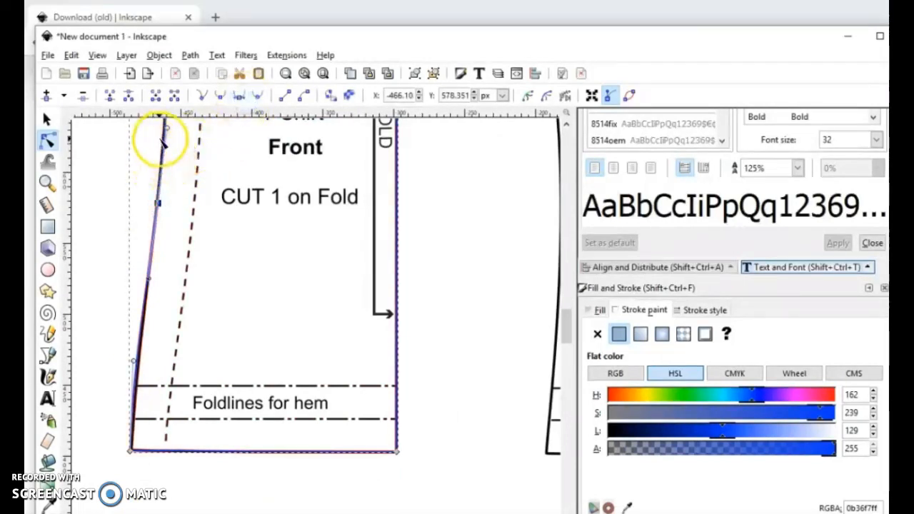
# Step: Adjust the middle node's handles and the hem corner node's handle to fit the outline closely to the printed side seam
pyautogui.moveTo(170, 132); pyautogui.dragTo(167, 137)
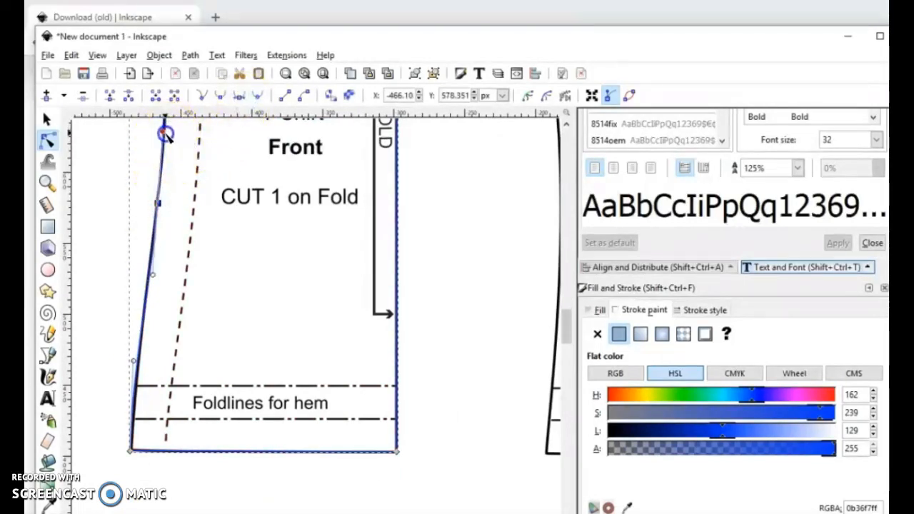
pyautogui.click(146, 355)
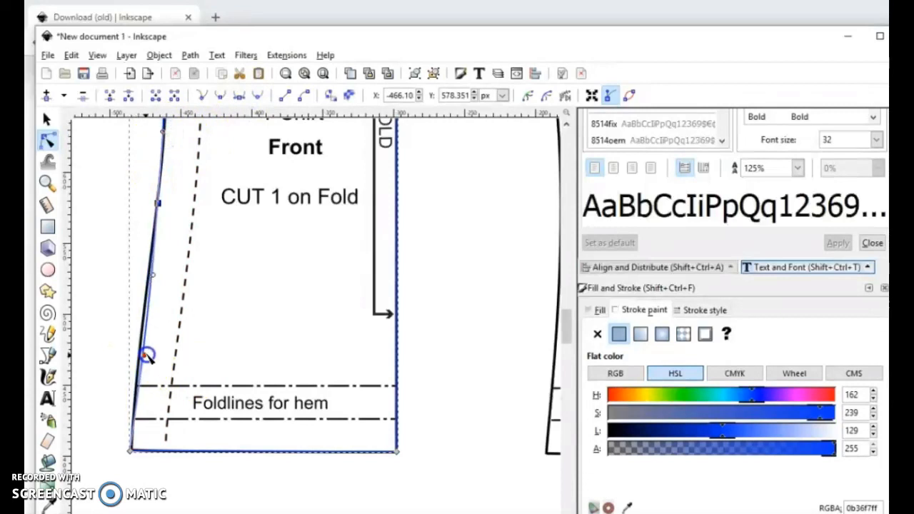
pyautogui.moveTo(147, 354); pyautogui.dragTo(140, 338)
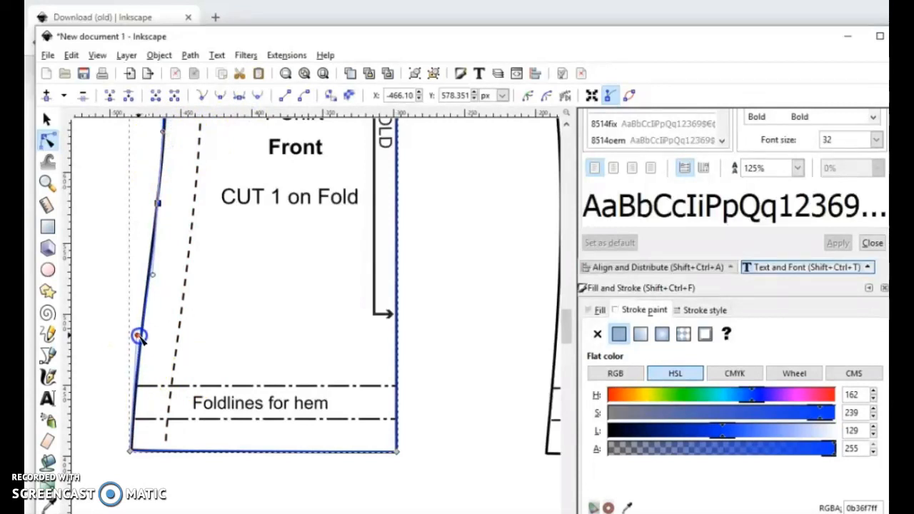
pyautogui.scroll(2, 172, 372)
pyautogui.scroll(5, 172, 372)
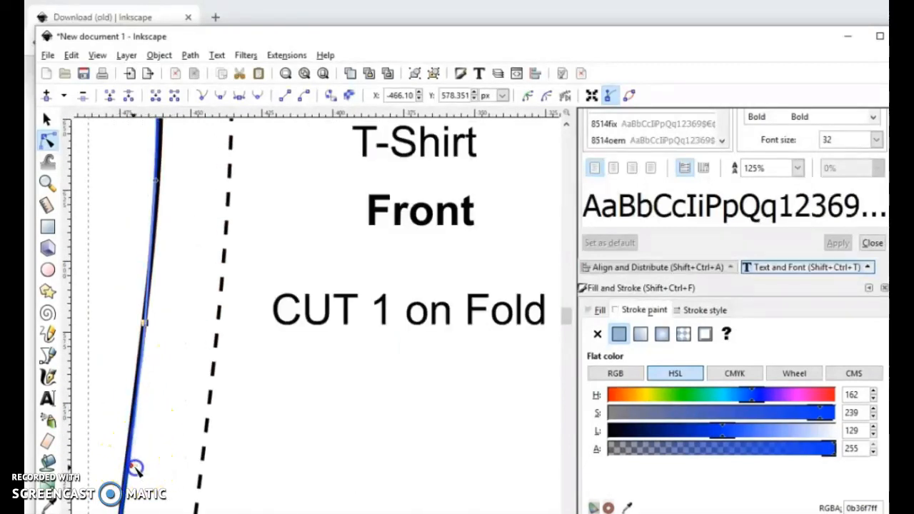
pyautogui.scroll(-1, 171, 429)
pyautogui.scroll(-3, 171, 429)
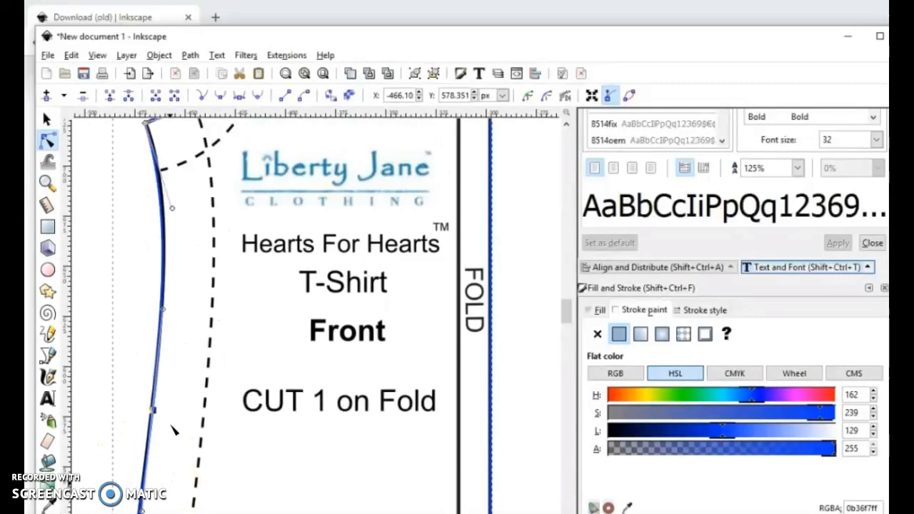
pyautogui.scroll(-3, 178, 420)
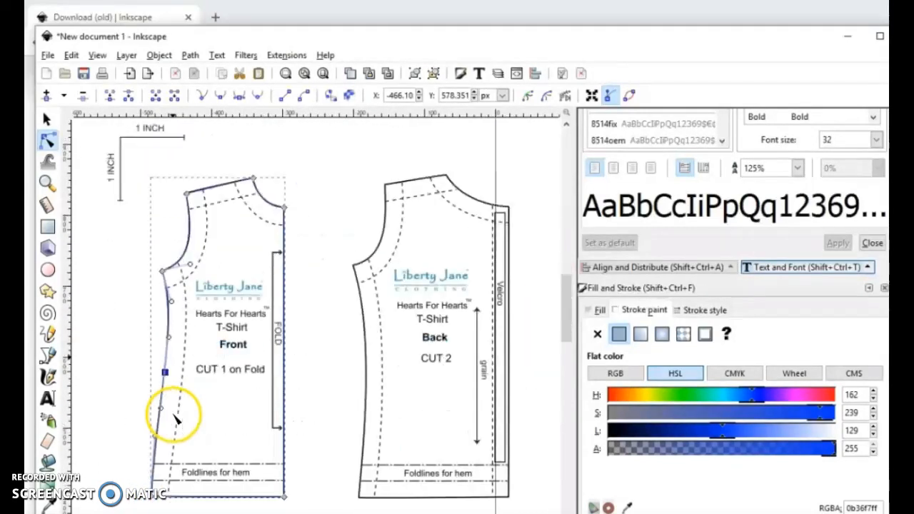
# Step: Duplicate the traced front outline
pyautogui.click(44, 123)
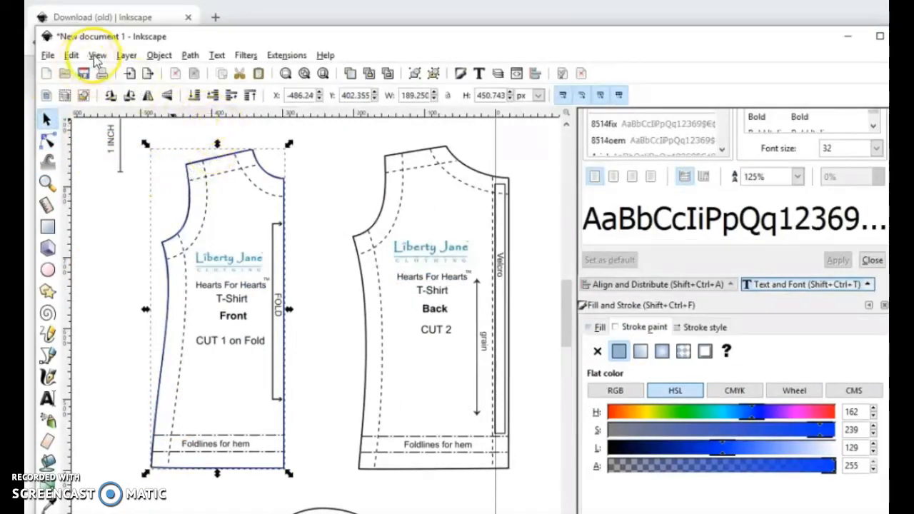
pyautogui.click(165, 57)
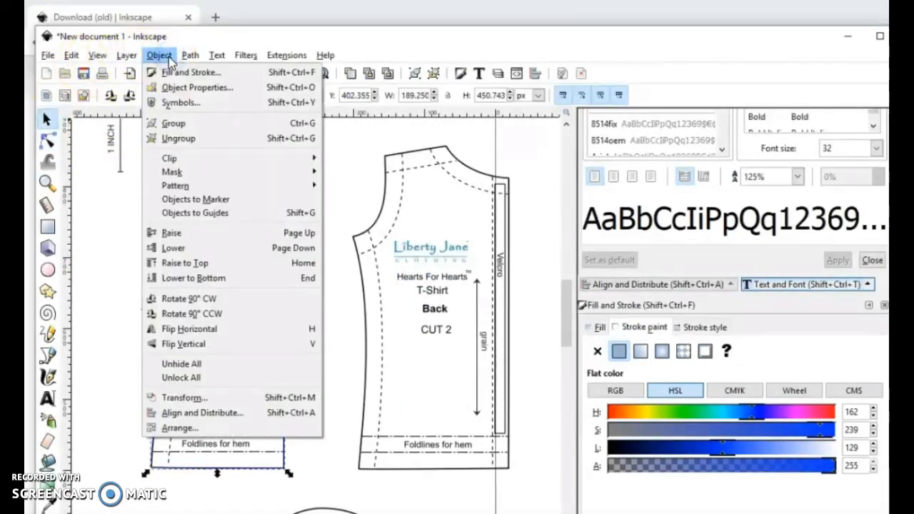
pyautogui.click(200, 57)
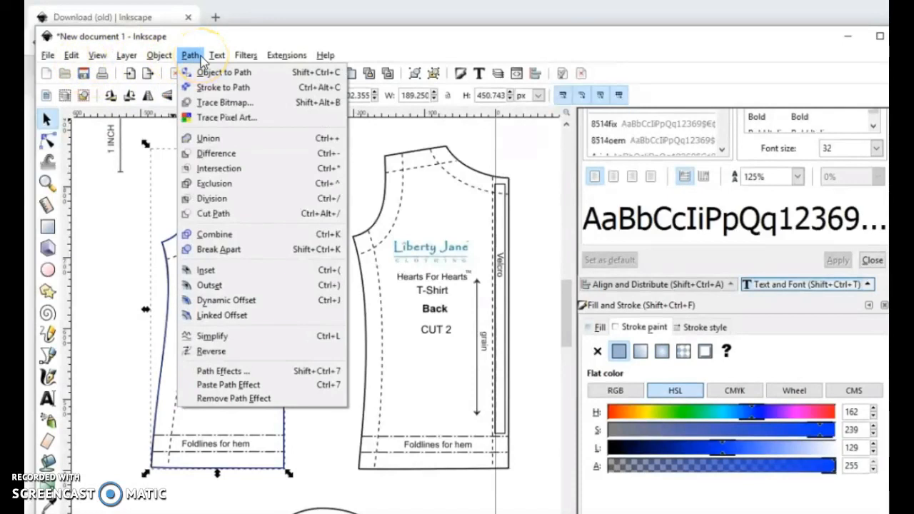
pyautogui.click(154, 56)
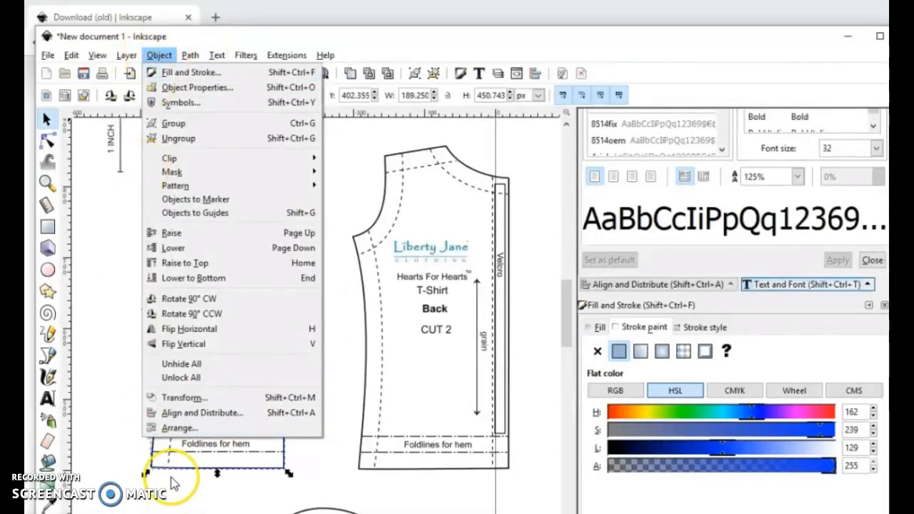
pyautogui.moveTo(99, 56)
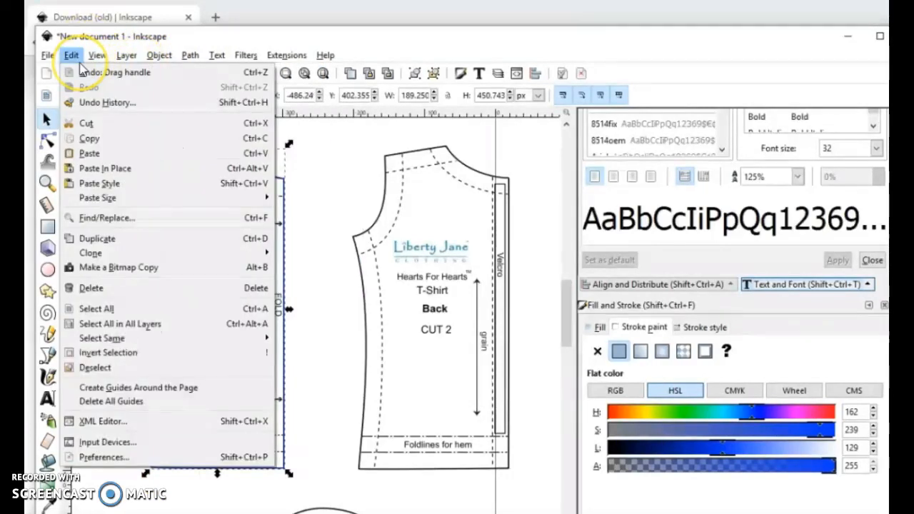
pyautogui.click(123, 242)
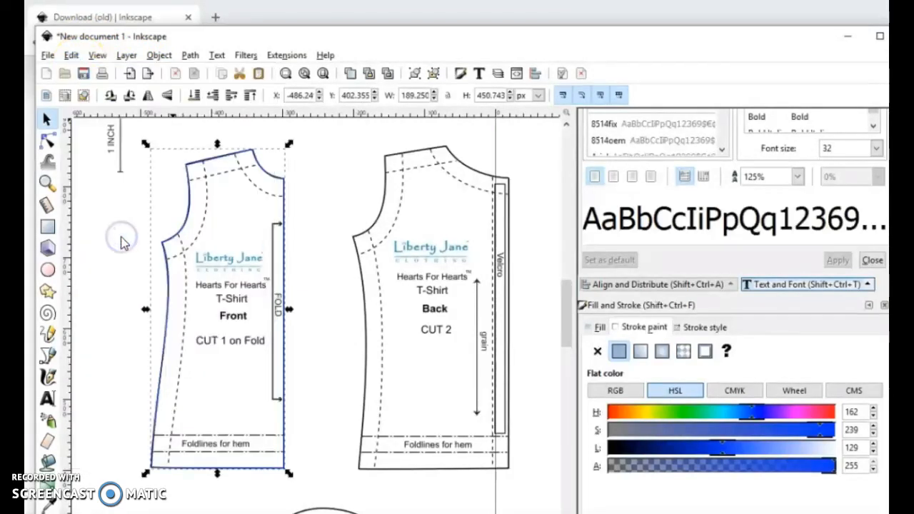
# Step: Flip the duplicated front outline horizontally and move it sideways to X -300.24 px so its fold edge meets the original's
pyautogui.click(151, 96)
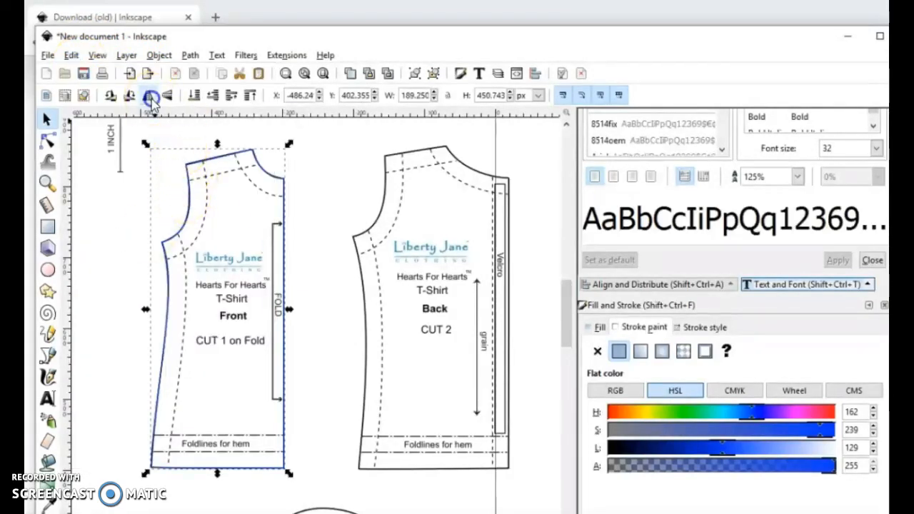
pyautogui.press('Right')
pyautogui.press('Right')
pyautogui.press('Right')
pyautogui.press('Right')
pyautogui.press('Right')
pyautogui.press('Right')
pyautogui.press('Right')
pyautogui.press('Right')
pyautogui.press('Right')
pyautogui.press('Right')
pyautogui.press('Right')
pyautogui.press('Right')
pyautogui.press('Right')
pyautogui.press('Right')
pyautogui.press('Right')
pyautogui.press('Right')
pyautogui.press('Right')
pyautogui.press('Right')
pyautogui.press('Right')
pyautogui.press('Right')
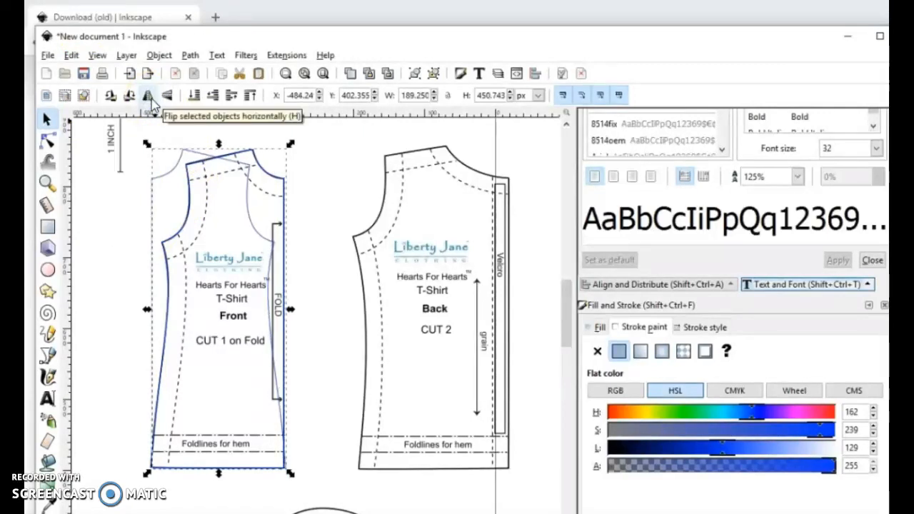
pyautogui.press('Right')
pyautogui.press('Right')
pyautogui.press('Right')
pyautogui.press('Right')
pyautogui.press('Right')
pyautogui.press('Right')
pyautogui.press('Right')
pyautogui.press('Right')
pyautogui.press('Right')
pyautogui.press('Right')
pyautogui.press('Right')
pyautogui.press('Right')
pyautogui.press('Right')
pyautogui.press('Right')
pyautogui.press('Right')
pyautogui.press('Right')
pyautogui.press('Right')
pyautogui.press('Right')
pyautogui.press('Right')
pyautogui.press('Right')
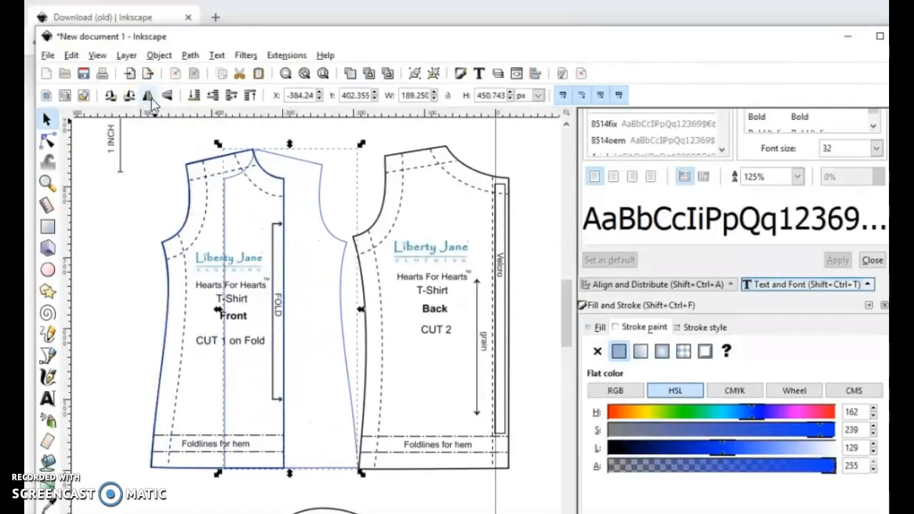
pyautogui.press('Right')
pyautogui.press('Right')
pyautogui.press('Right')
pyautogui.press('Right')
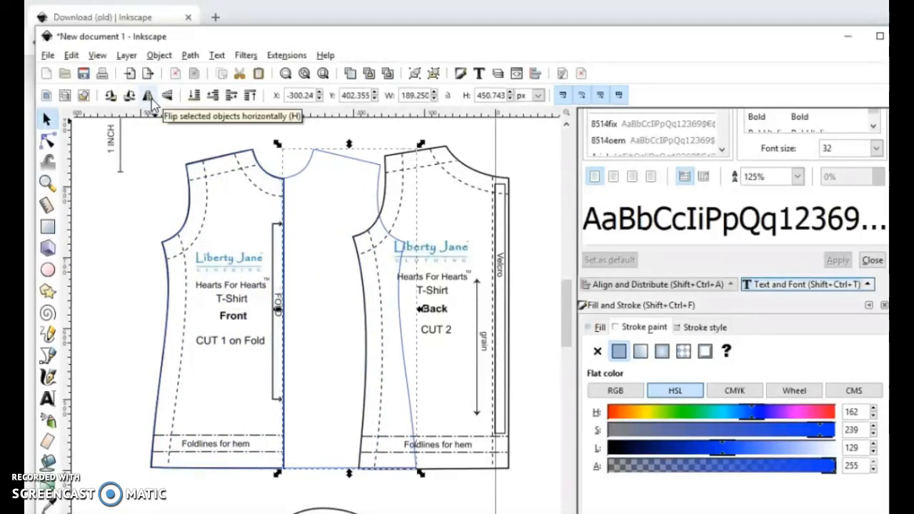
# Step: Nudge the mirrored half away from the original to X -298.24 px, aligning the two fold edges at the hem corner
pyautogui.scroll(2, 297, 477)
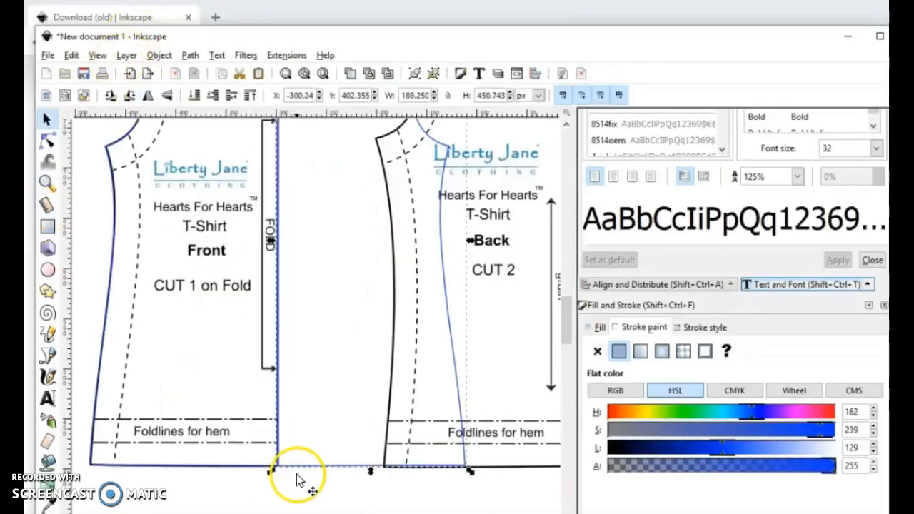
pyautogui.scroll(3, 298, 477)
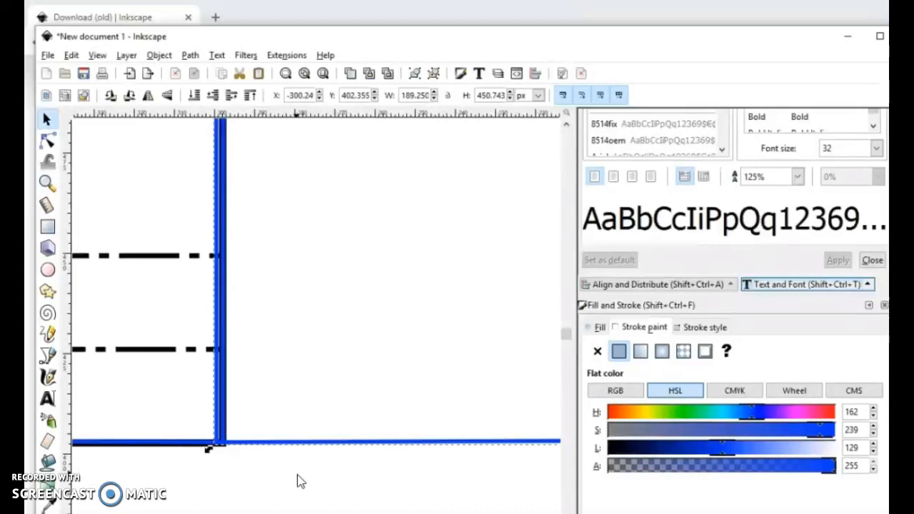
pyautogui.press('Right')
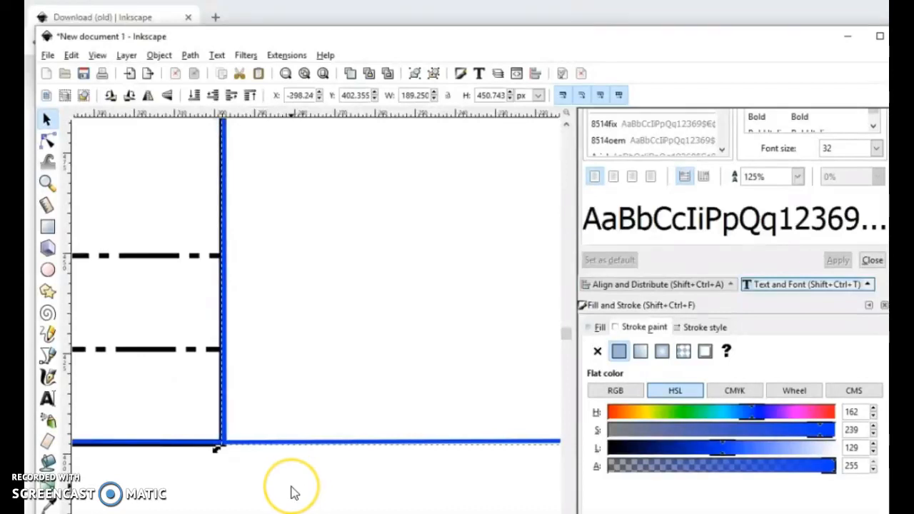
# Step: Try to unite the original front outline and its mirrored half into one path
pyautogui.keyDown('ctrl'); pyautogui.scroll(1, 294, 493); pyautogui.keyUp('ctrl')
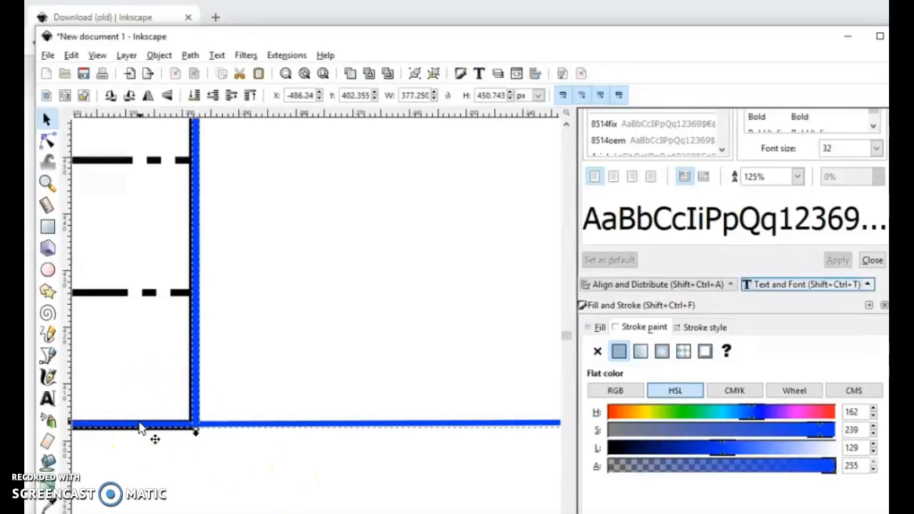
pyautogui.keyDown('ctrl'); pyautogui.scroll(-3, 140, 427); pyautogui.keyUp('ctrl')
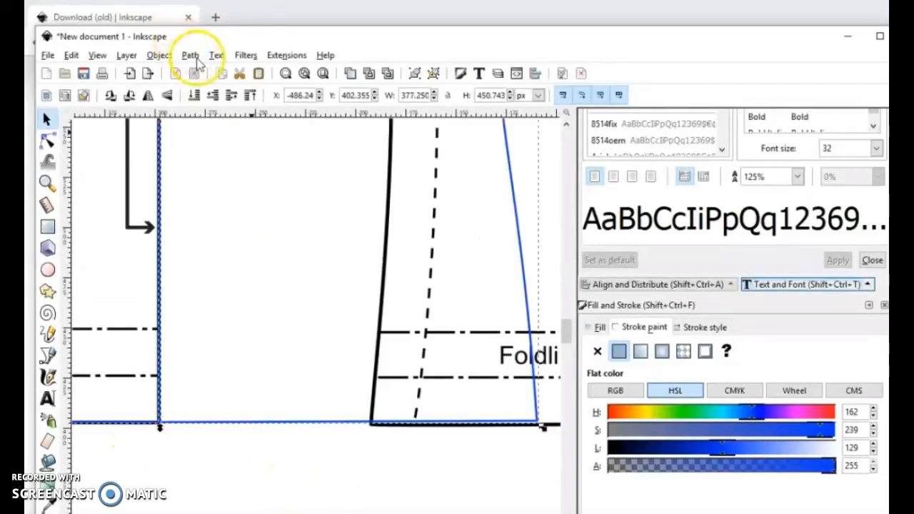
pyautogui.click(197, 60)
pyautogui.click(209, 141)
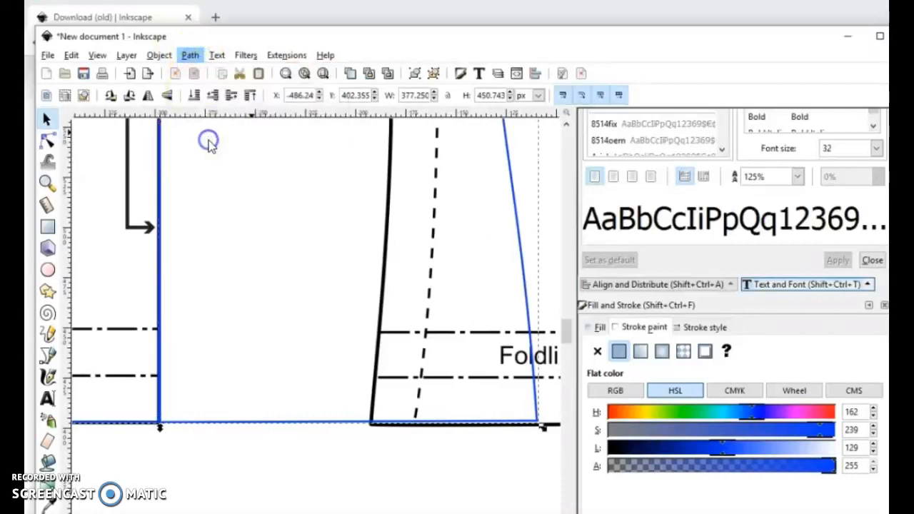
pyautogui.keyDown('ctrl'); pyautogui.scroll(1, 262, 353); pyautogui.keyUp('ctrl')
pyautogui.click(261, 354)
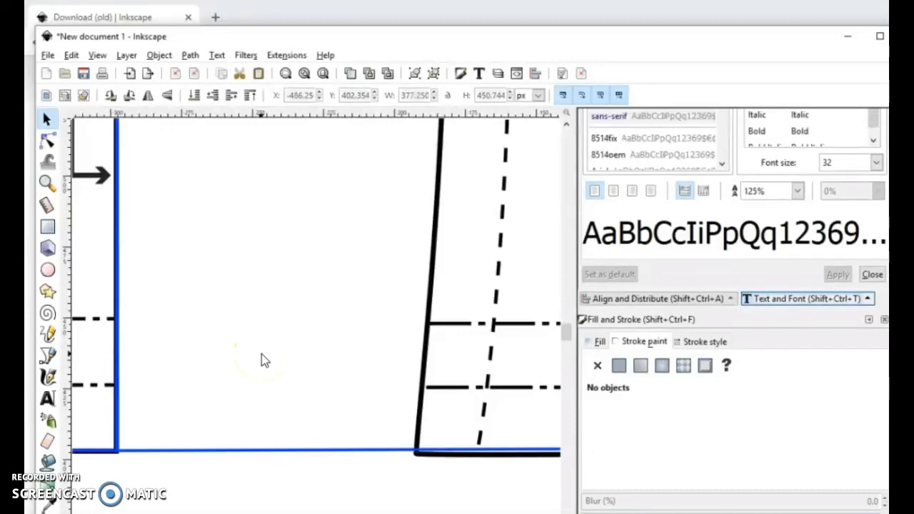
# Step: Undo the union and restore the mirrored half's horizontal move beside the original outline
pyautogui.keyDown('ctrl'); pyautogui.scroll(-4, 261, 359); pyautogui.keyUp('ctrl')
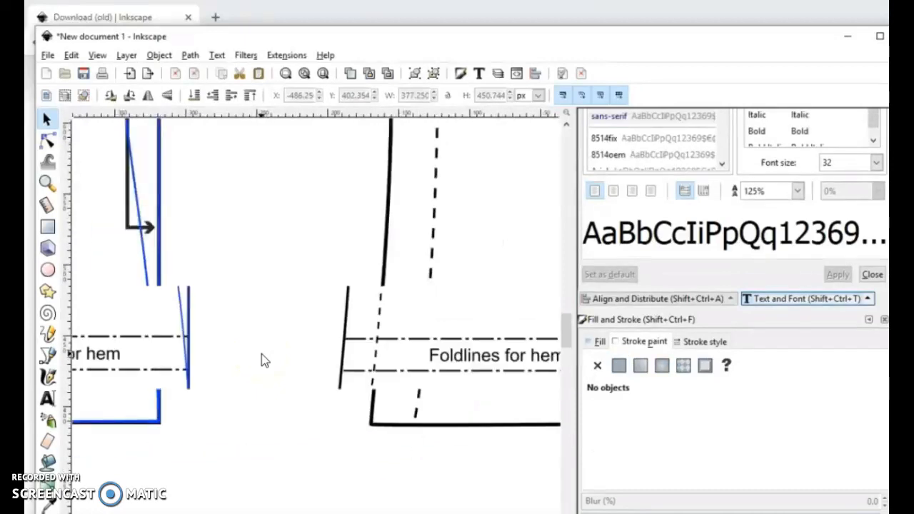
pyautogui.click(71, 55)
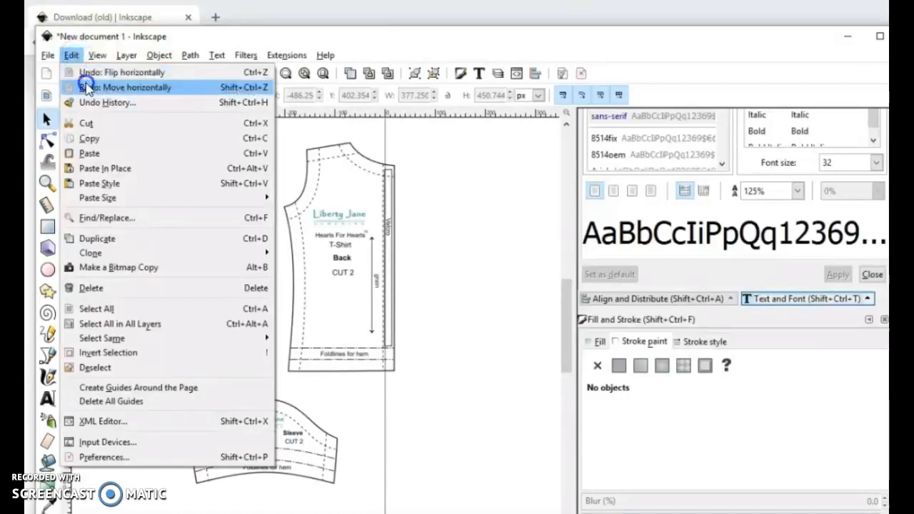
pyautogui.click(87, 87)
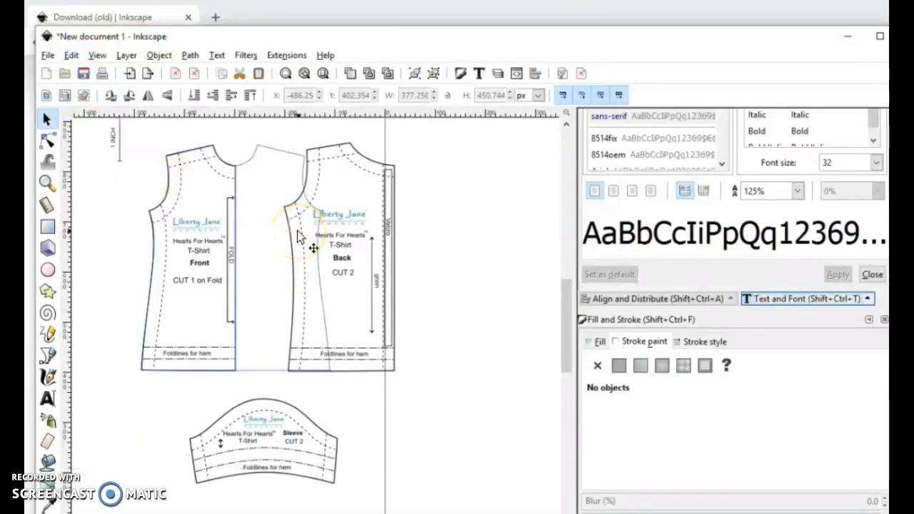
# Step: Select the mirrored half at the neckline and nudge it to X -300.24 px so it overlaps the original at the fold
pyautogui.scroll(2, 300, 237)
pyautogui.scroll(2, 300, 238)
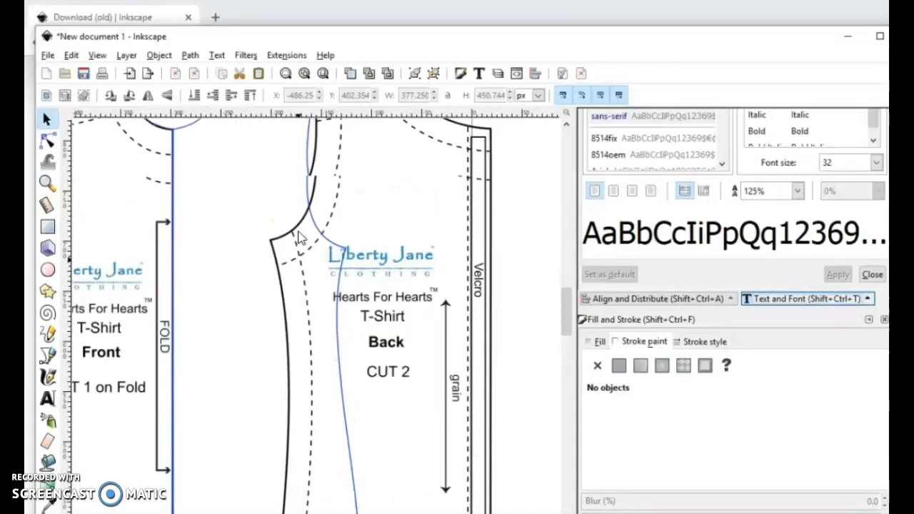
pyautogui.scroll(1, 299, 238)
pyautogui.scroll(1, 300, 237)
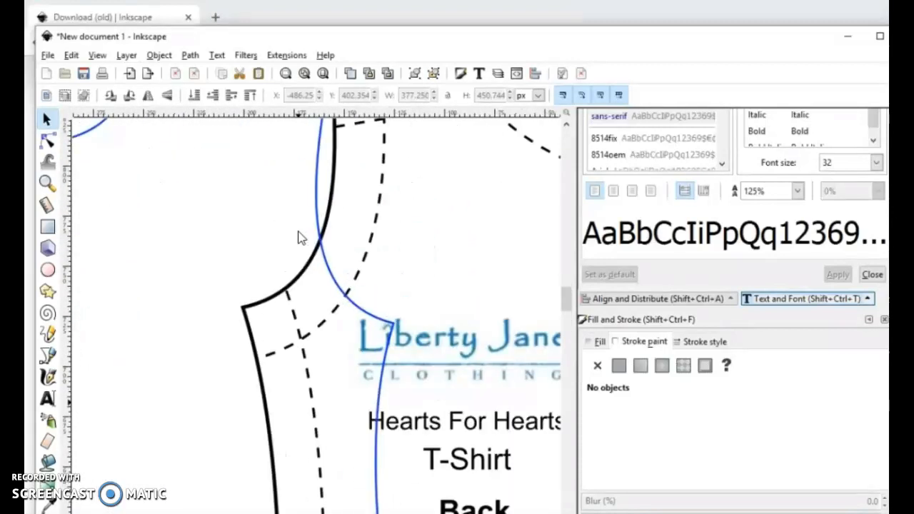
pyautogui.scroll(2, 300, 238)
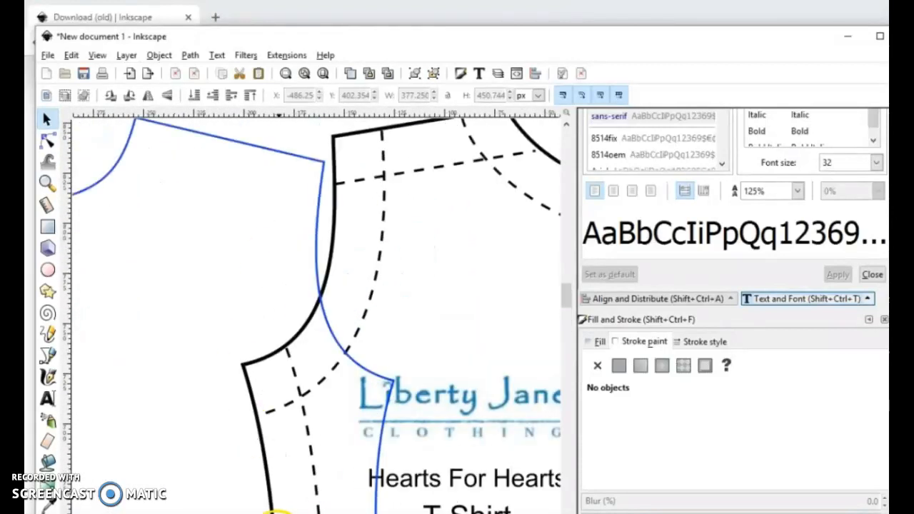
pyautogui.moveTo(275, 513); pyautogui.dragTo(265, 513)
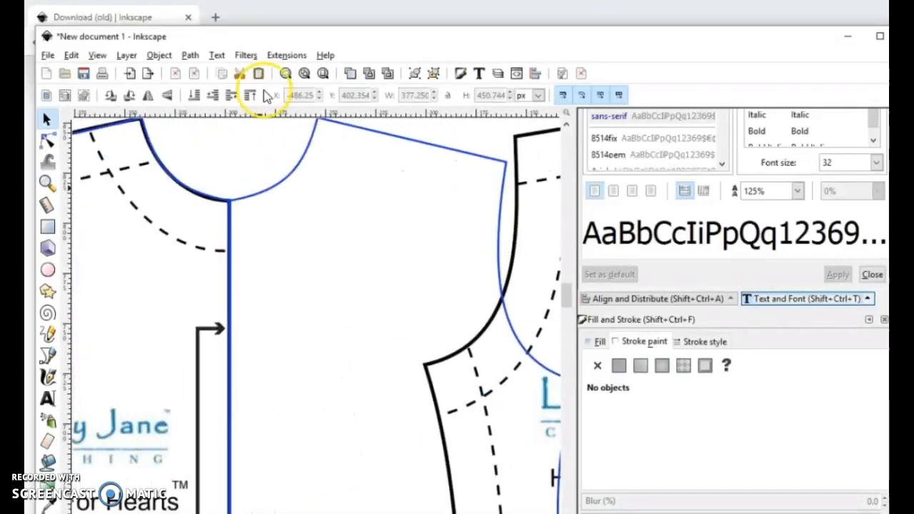
pyautogui.scroll(1, 229, 294)
pyautogui.scroll(1, 228, 294)
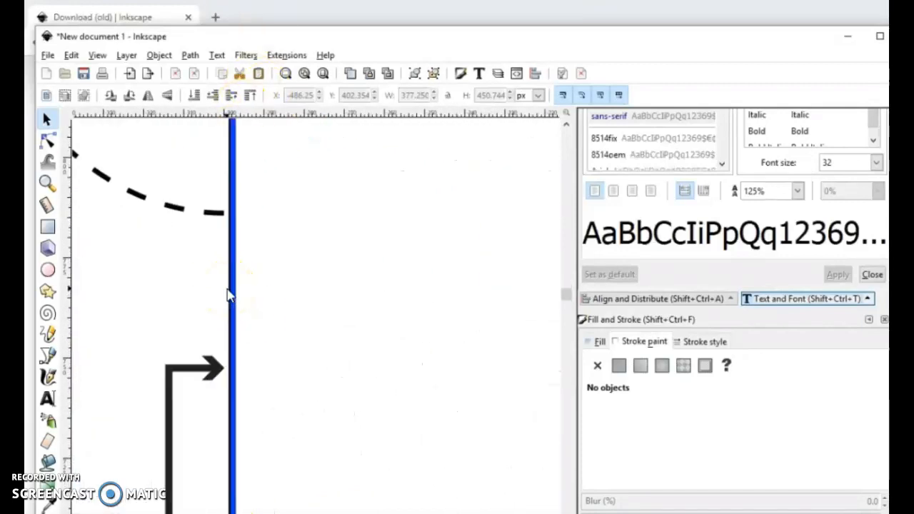
pyautogui.scroll(2, 282, 256)
pyautogui.click(251, 174)
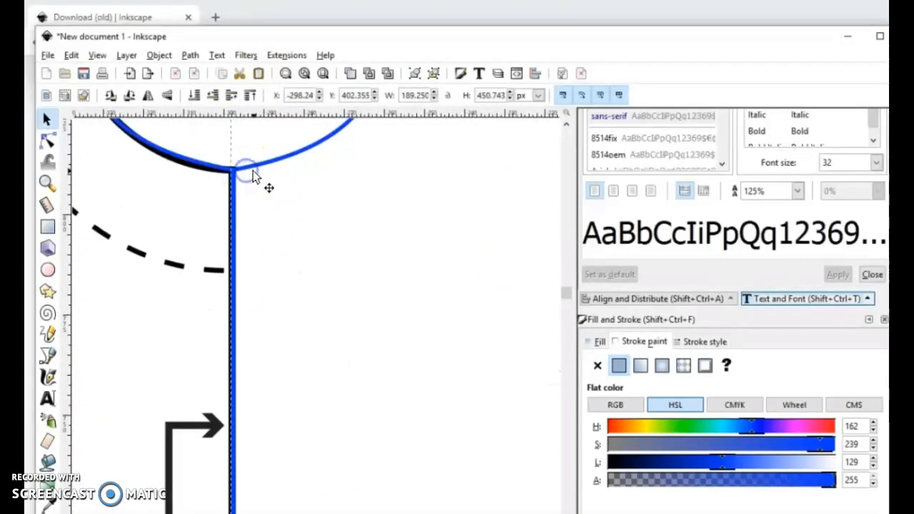
pyautogui.press('Left')
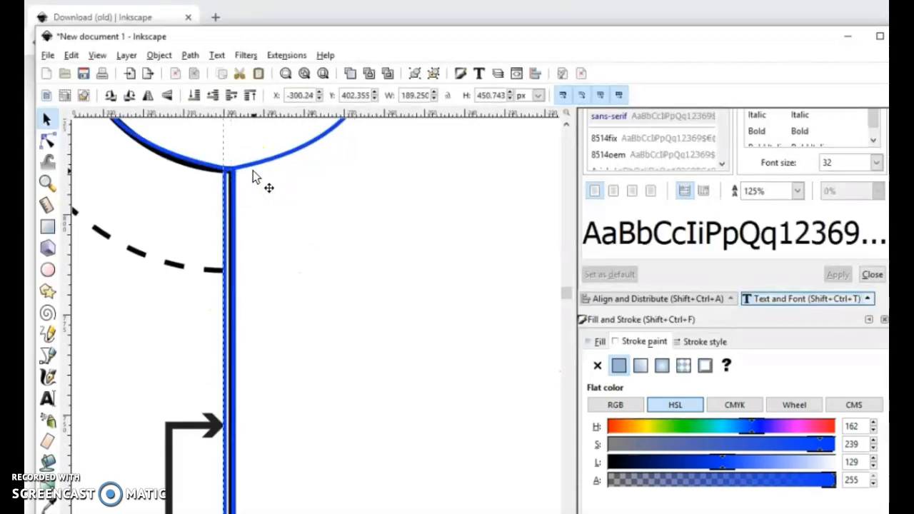
# Step: Move a spare copy of the mirrored half aside beyond the back piece, leaving the other copy in place at the fold
pyautogui.click(192, 160)
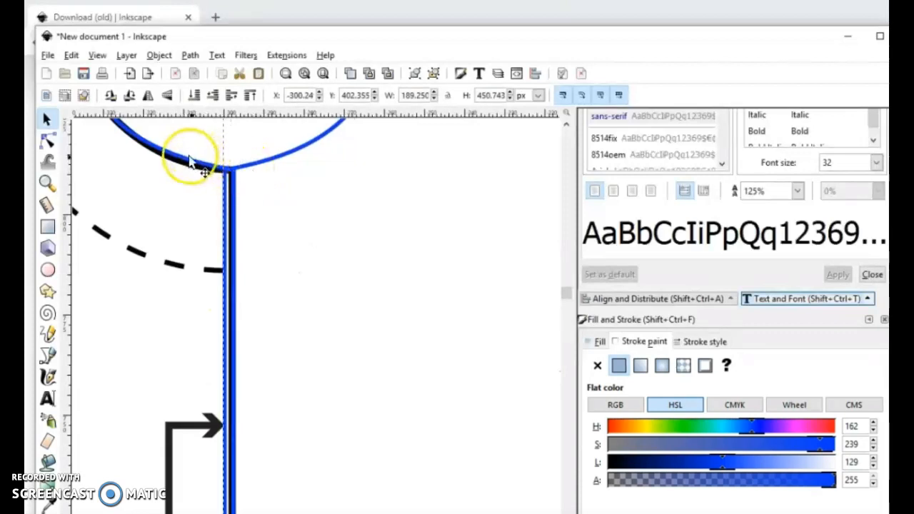
pyautogui.keyDown('ctrl'); pyautogui.scroll(-5, 191, 159); pyautogui.keyUp('ctrl')
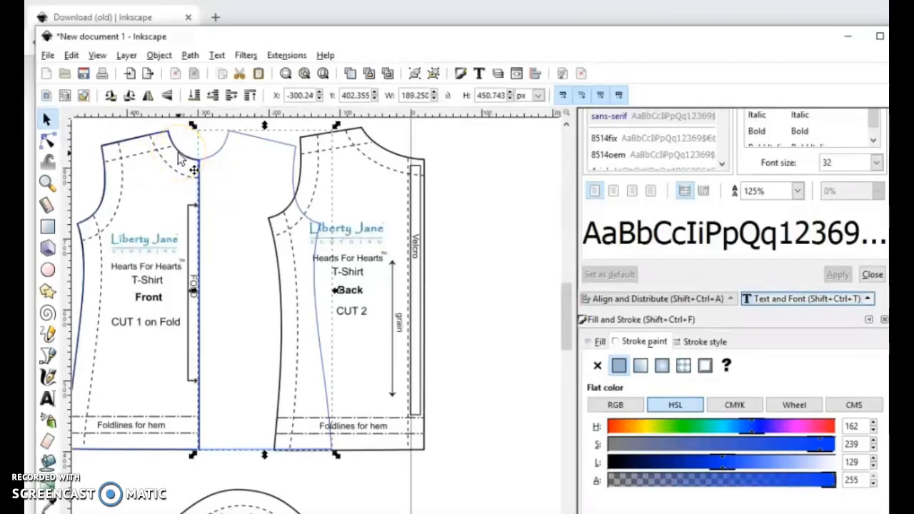
pyautogui.moveTo(221, 156); pyautogui.dragTo(434, 164)
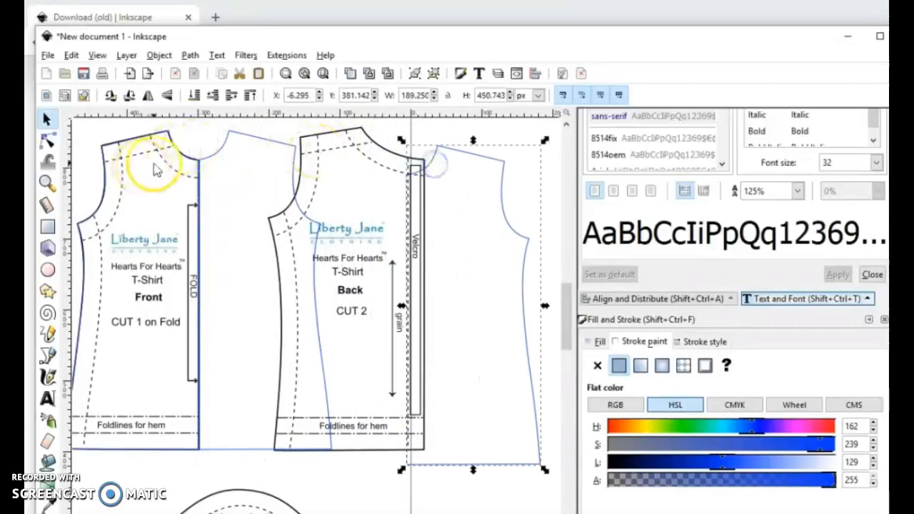
# Step: Select the original front outline together with the overlapping mirrored half and unite them with a Union
pyautogui.click(211, 146)
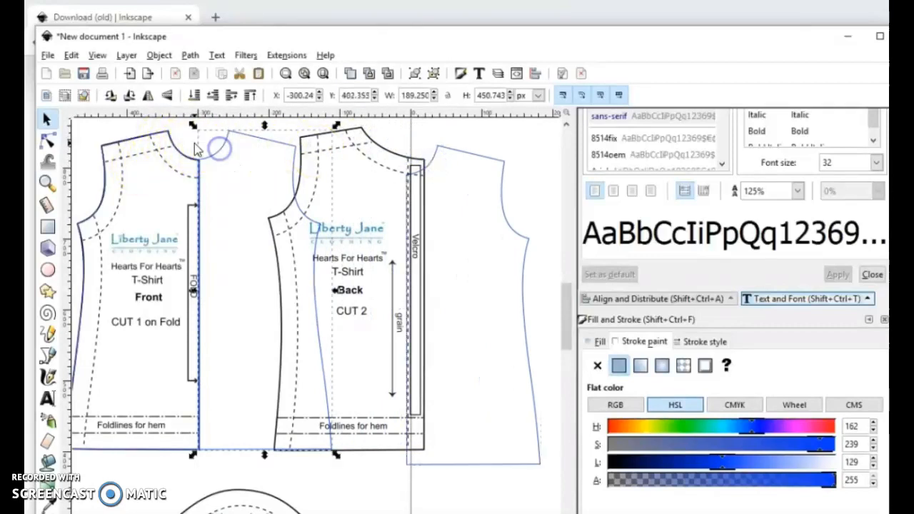
pyautogui.click(125, 152)
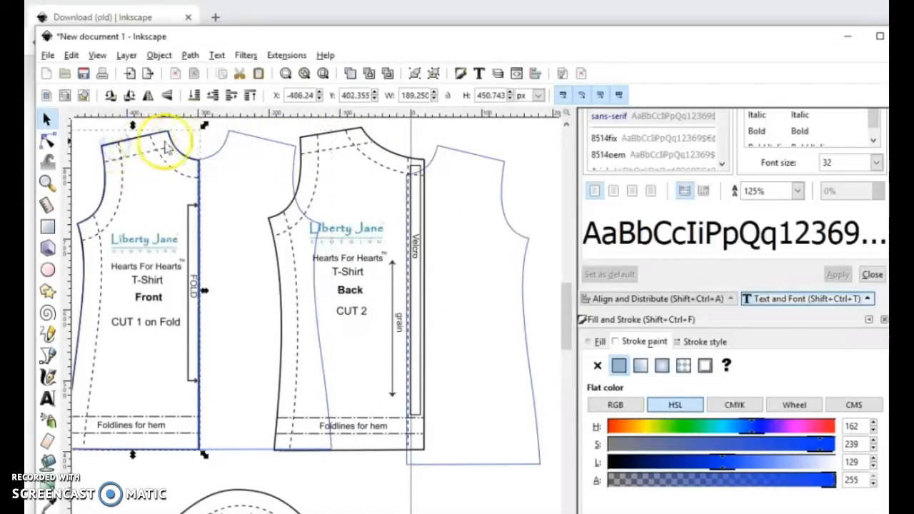
pyautogui.click(218, 149)
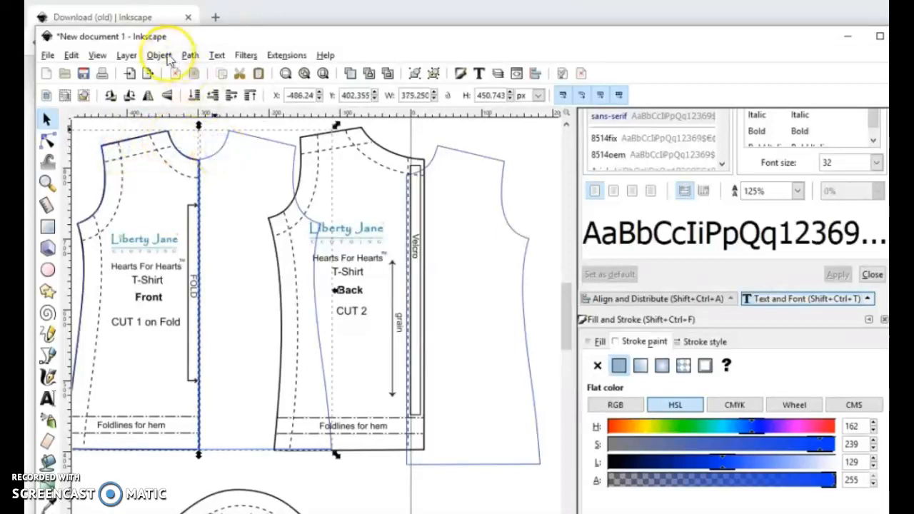
pyautogui.click(190, 55)
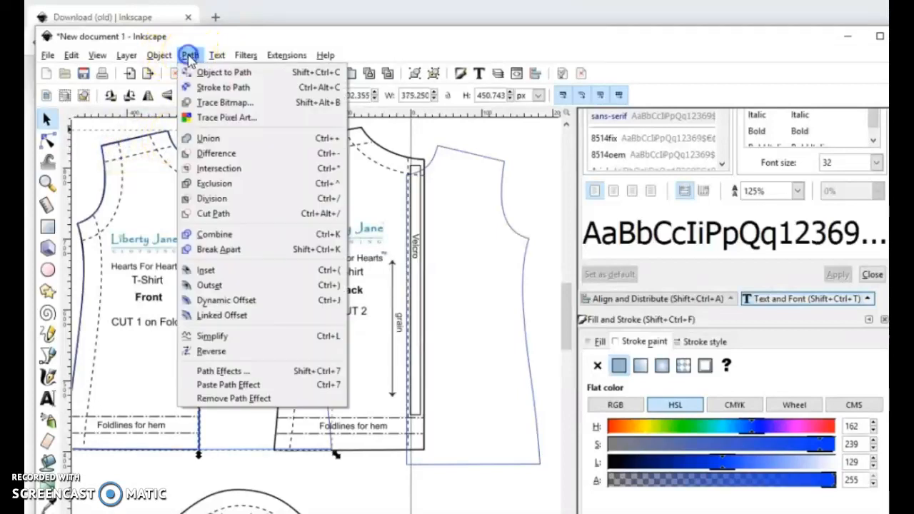
pyautogui.click(216, 139)
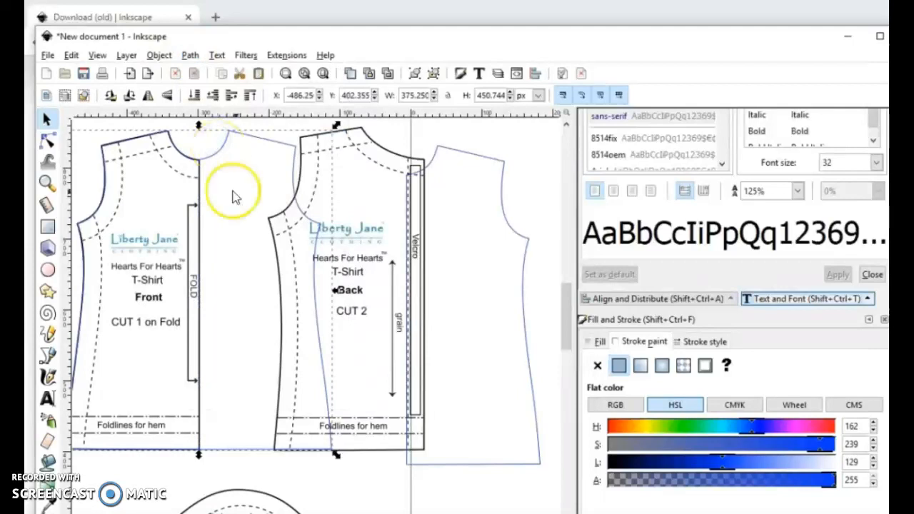
# Step: Move the united front outline aside to the outer side of the printed front piece
pyautogui.scroll(-1, 290, 305)
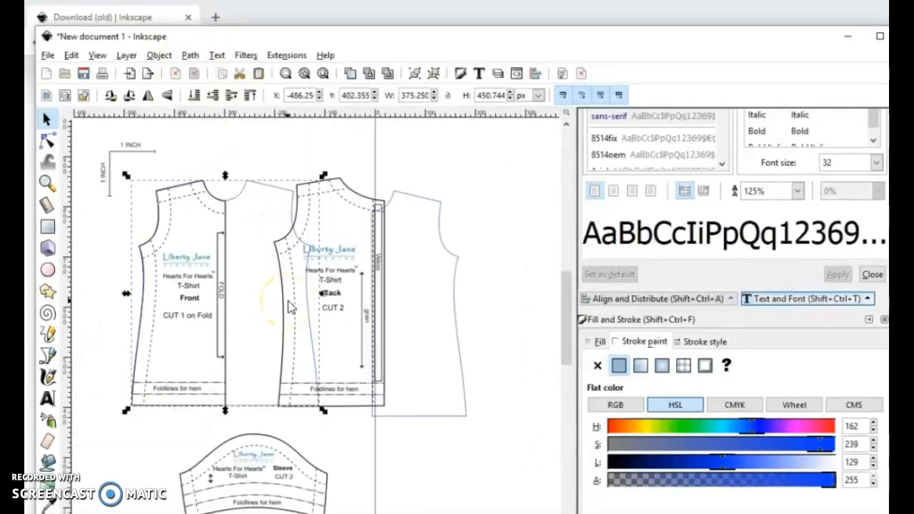
pyautogui.scroll(-1, 289, 305)
pyautogui.moveTo(272, 224); pyautogui.dragTo(204, 150)
pyautogui.moveTo(185, 174); pyautogui.dragTo(175, 215)
pyautogui.press('Down')
# Step: Flip the spare half outline horizontally and place it over the printed back piece with the hems aligned
pyautogui.click(394, 266)
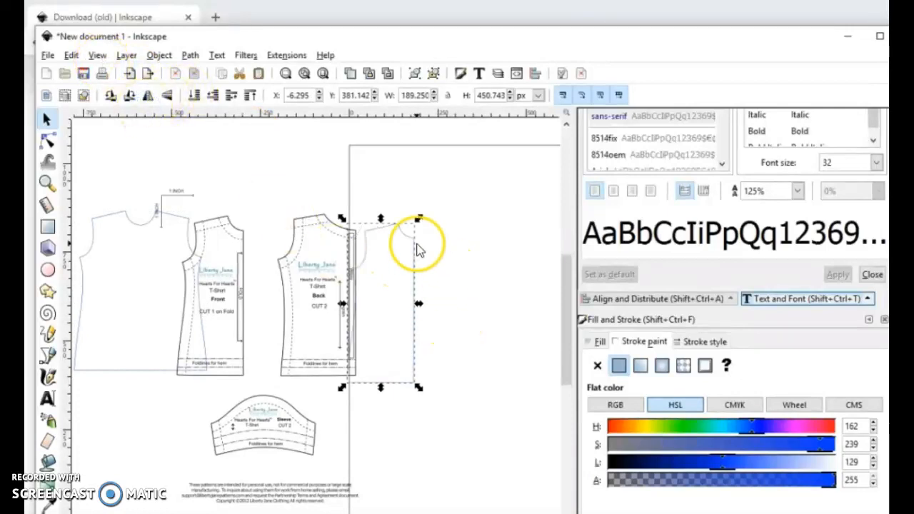
pyautogui.moveTo(401, 233); pyautogui.dragTo(330, 226)
pyautogui.scroll(1, 419, 316)
pyautogui.scroll(1, 418, 317)
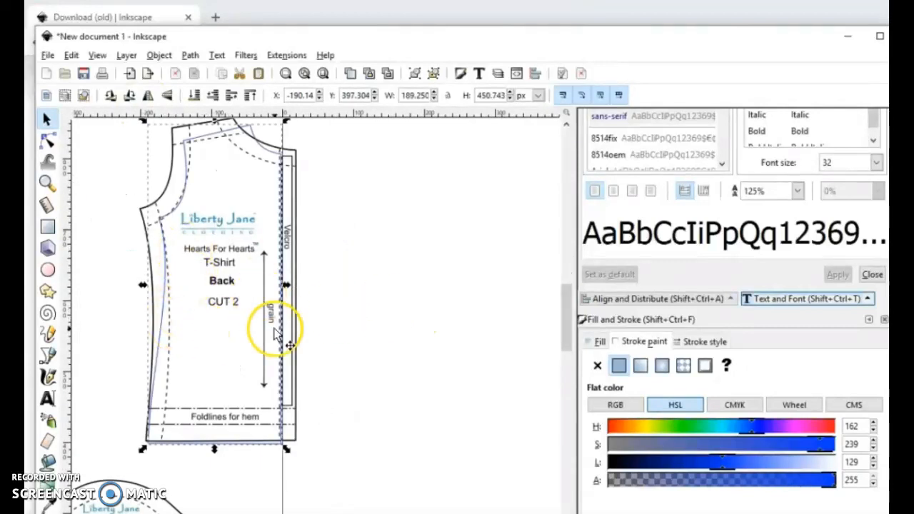
pyautogui.click(286, 294)
pyautogui.moveTo(286, 294)
pyautogui.mouseDown()
pyautogui.moveTo(294, 293)
pyautogui.moveTo(279, 291)
pyautogui.mouseUp()
# Step: Edit the copied outline's nodes, moving the shoulder, neckline and centre-back neck points onto the printed back piece's corners
pyautogui.click(47, 140)
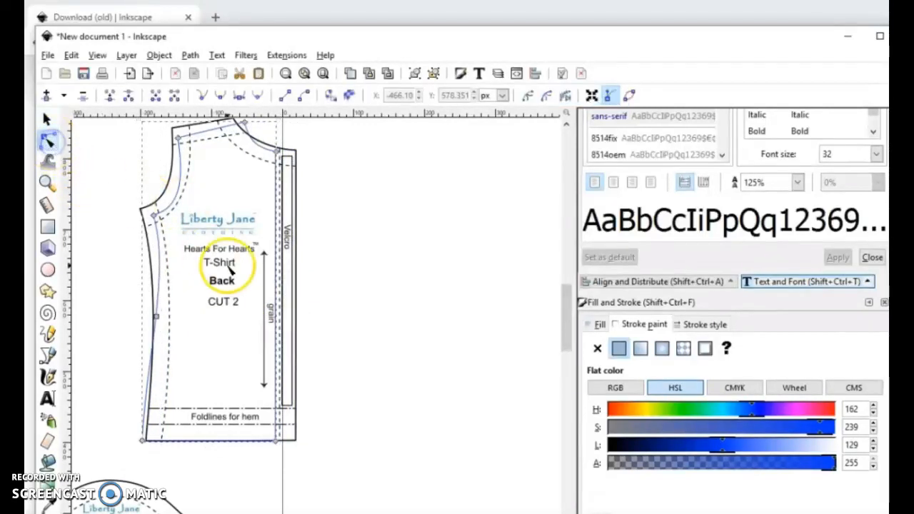
pyautogui.scroll(2, 214, 257)
pyautogui.click(173, 178)
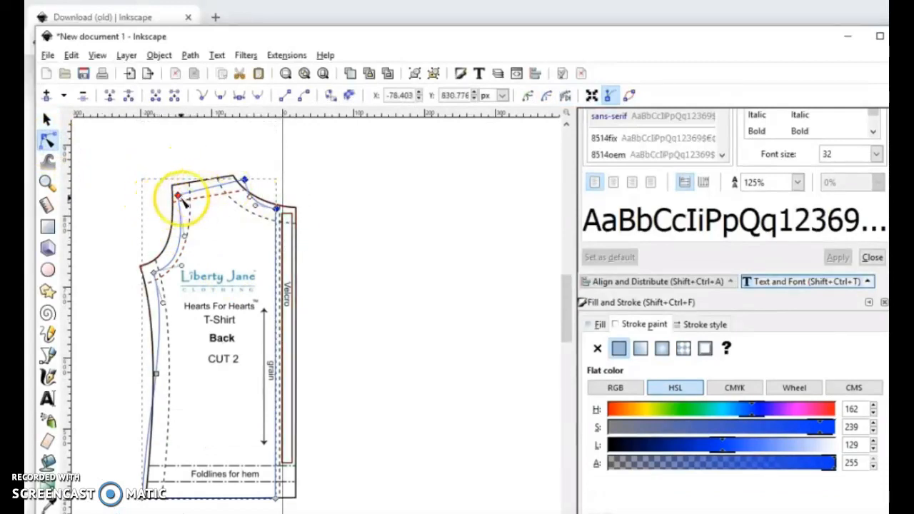
pyautogui.moveTo(180, 201); pyautogui.dragTo(172, 184)
pyautogui.click(292, 192)
pyautogui.moveTo(272, 197); pyautogui.dragTo(298, 208)
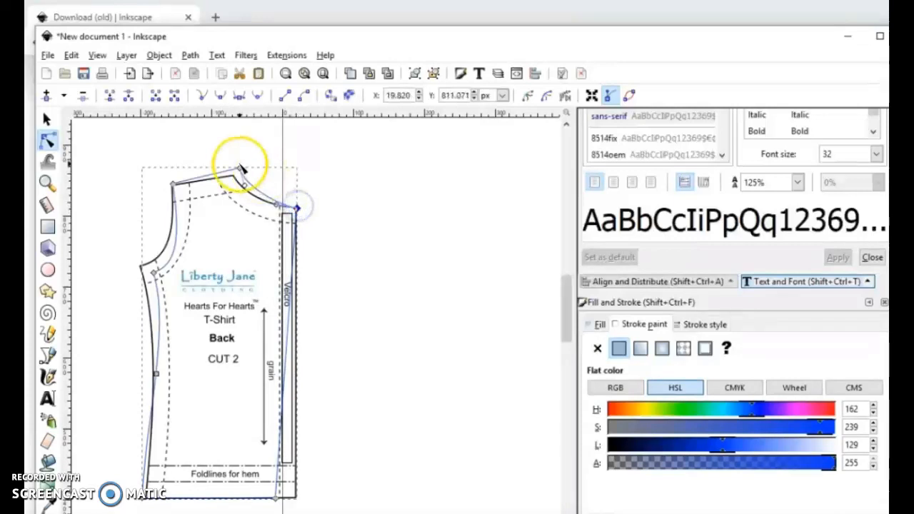
pyautogui.moveTo(240, 168); pyautogui.dragTo(234, 175)
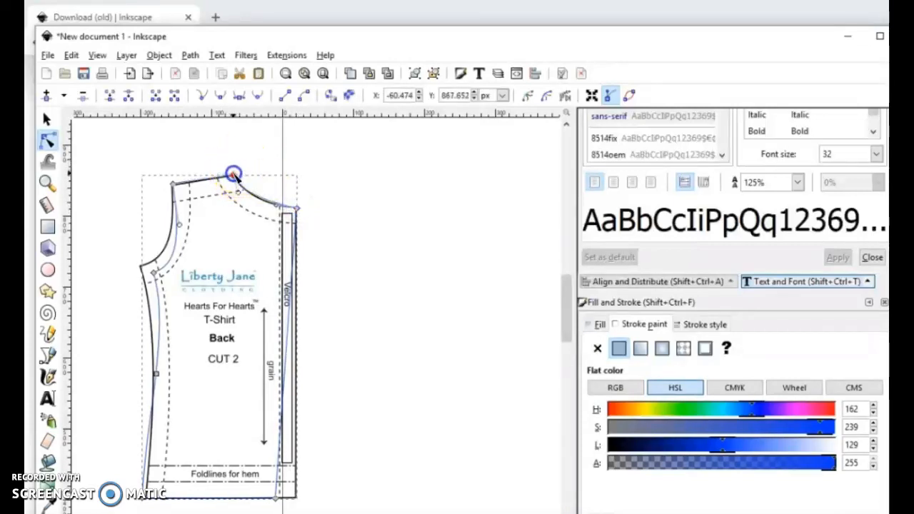
# Step: Fit the underarm point and side curve to the printed back piece, and shift the hem nodes onto its lower corners
pyautogui.moveTo(154, 277); pyautogui.dragTo(140, 265)
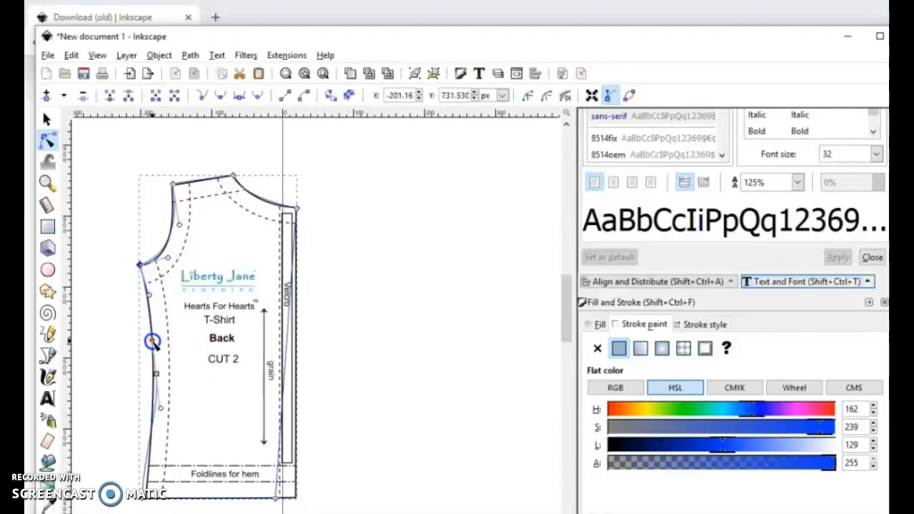
pyautogui.moveTo(134, 490); pyautogui.dragTo(332, 512)
pyautogui.press('Right')
pyautogui.press('Right')
pyautogui.click(290, 495)
pyautogui.moveTo(289, 497); pyautogui.dragTo(300, 497)
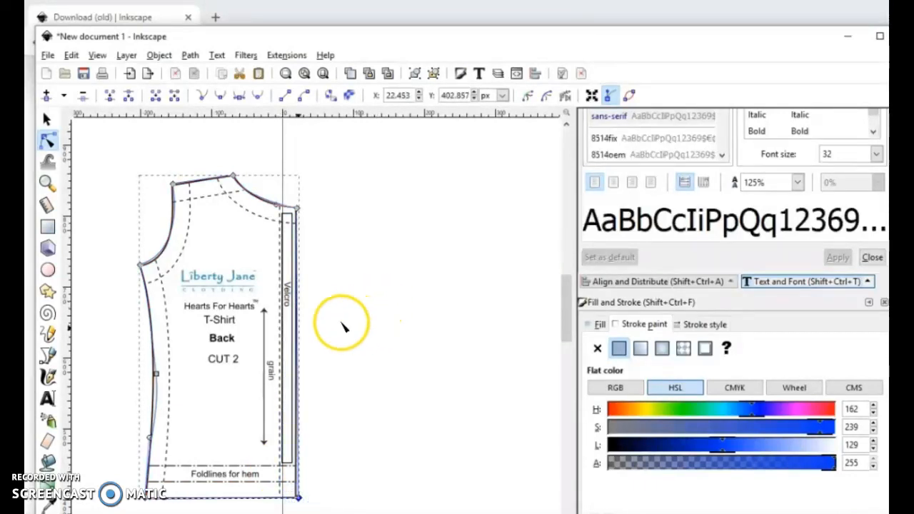
# Step: Move the mid side-seam node and reshape its adjoining curves to follow the back piece's printed side edge
pyautogui.scroll(1, 213, 425)
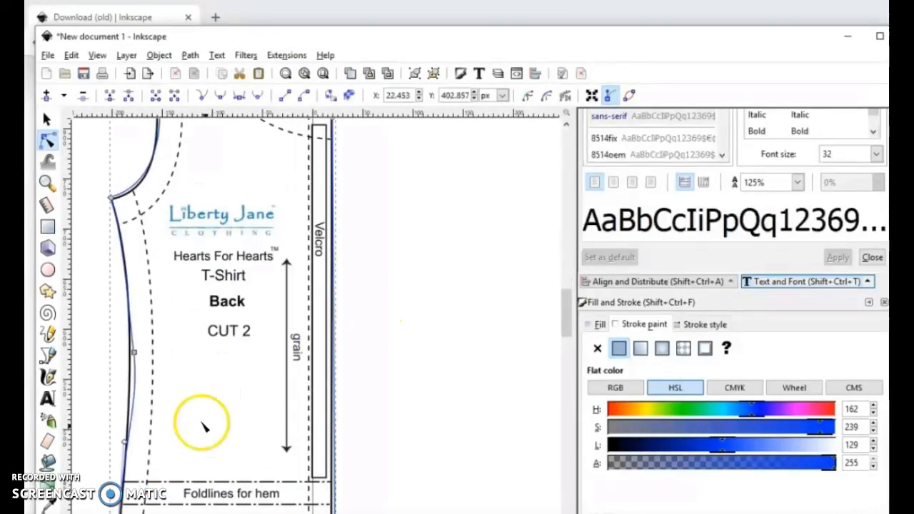
pyautogui.click(133, 353)
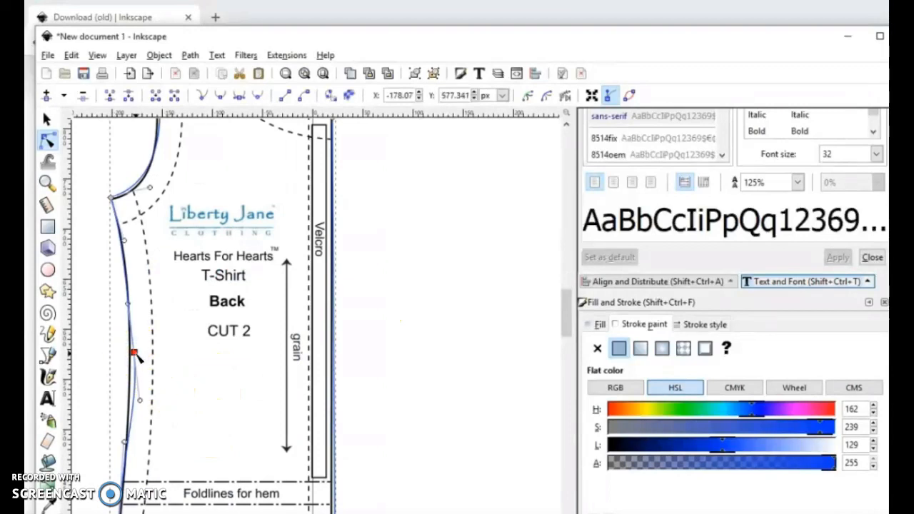
pyautogui.moveTo(136, 354); pyautogui.dragTo(131, 349)
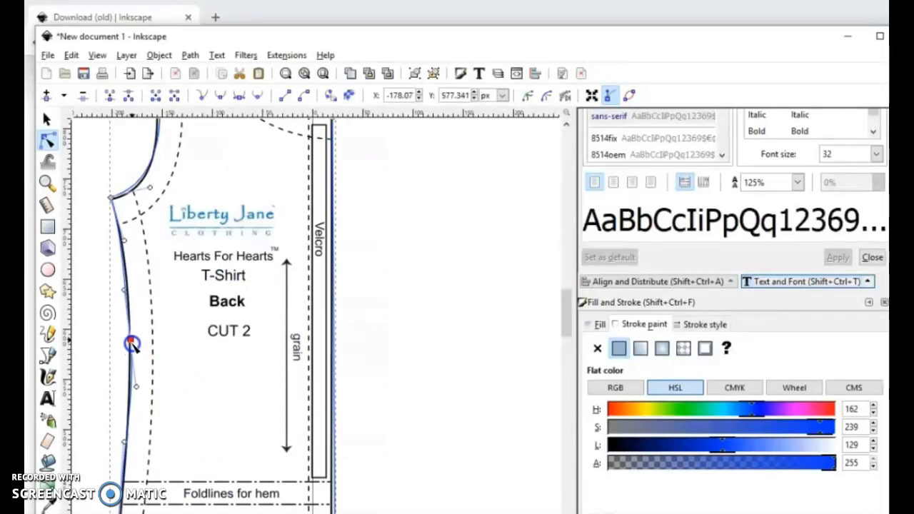
pyautogui.moveTo(135, 331); pyautogui.dragTo(131, 329)
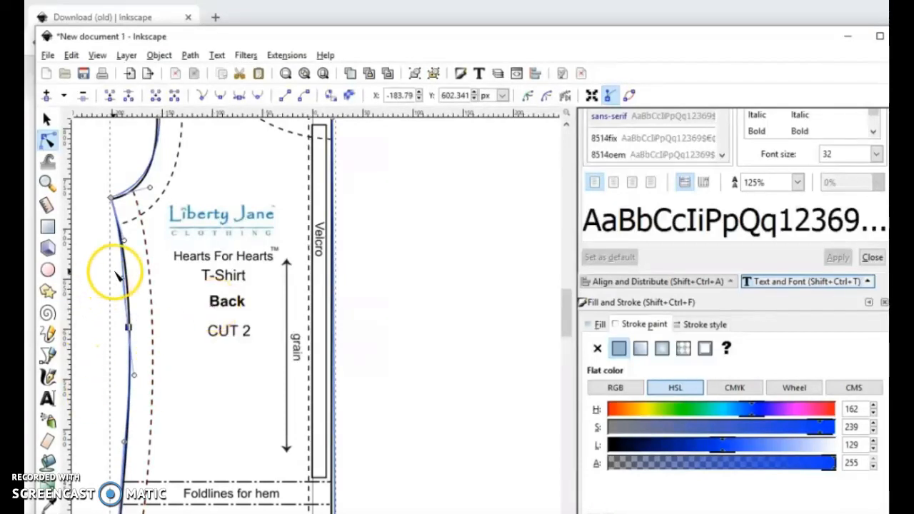
pyautogui.moveTo(122, 281); pyautogui.dragTo(127, 281)
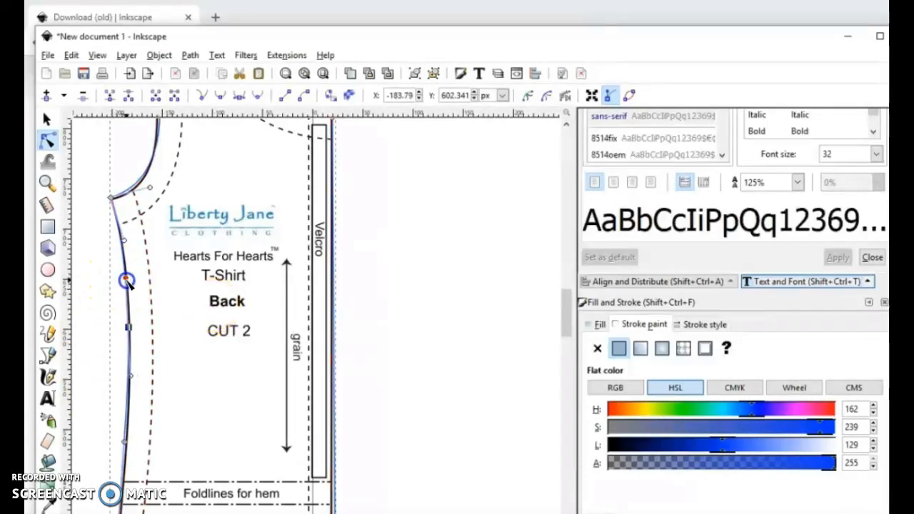
pyautogui.scroll(-2, 147, 383)
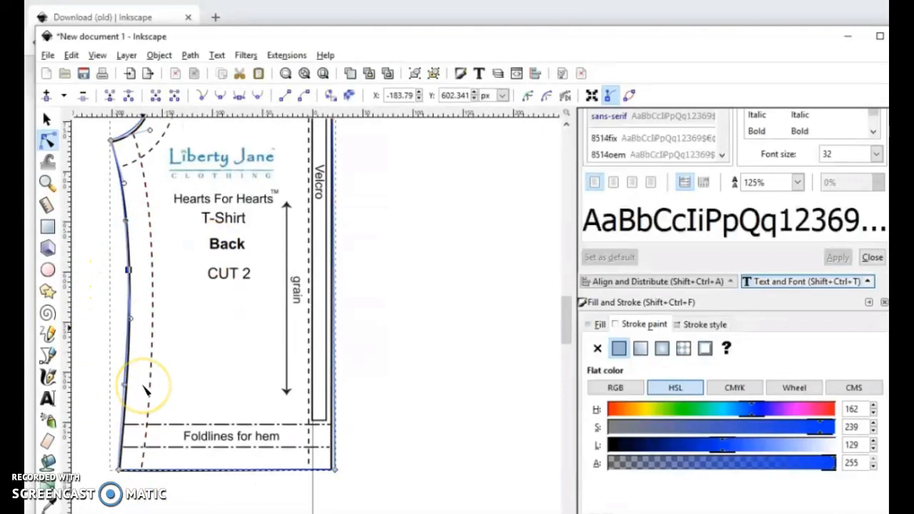
# Step: Refine the lower side seam and nudge its middle node to X -181.79 px
pyautogui.keyDown('ctrl'); pyautogui.scroll(1, 146, 389); pyautogui.keyUp('ctrl')
pyautogui.click(119, 387)
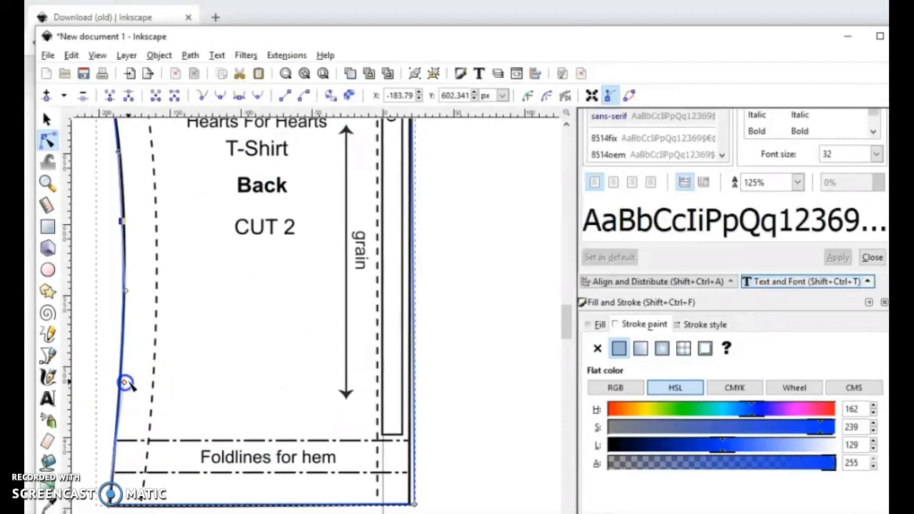
pyautogui.scroll(4, 126, 384)
pyautogui.click(123, 336)
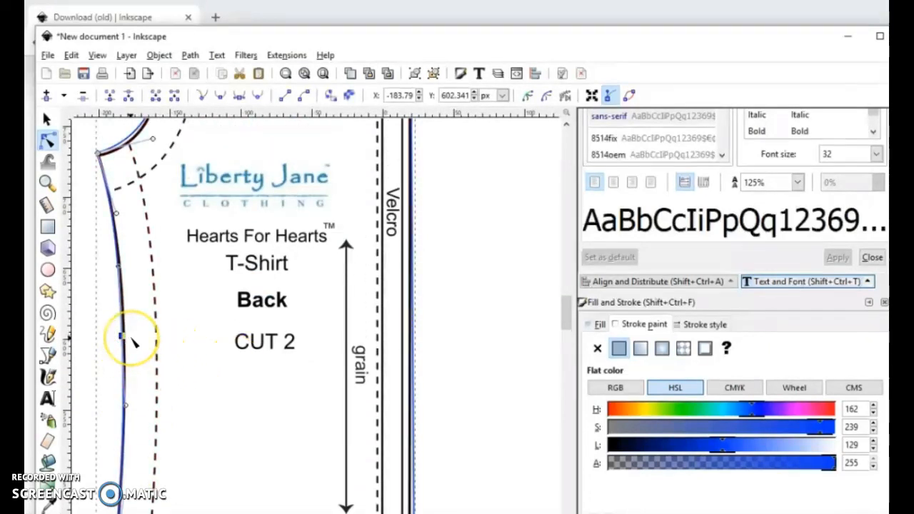
pyautogui.press('Right')
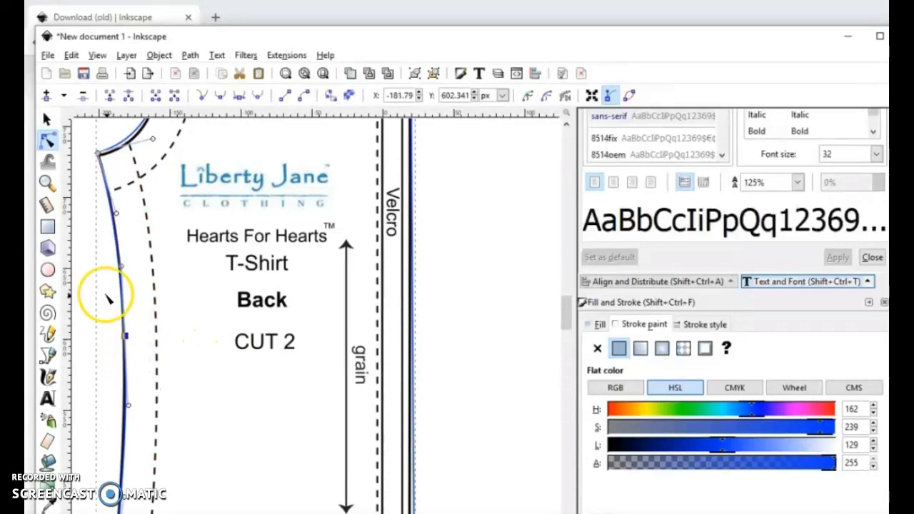
pyautogui.scroll(-4, 275, 415)
pyautogui.scroll(-2, 272, 413)
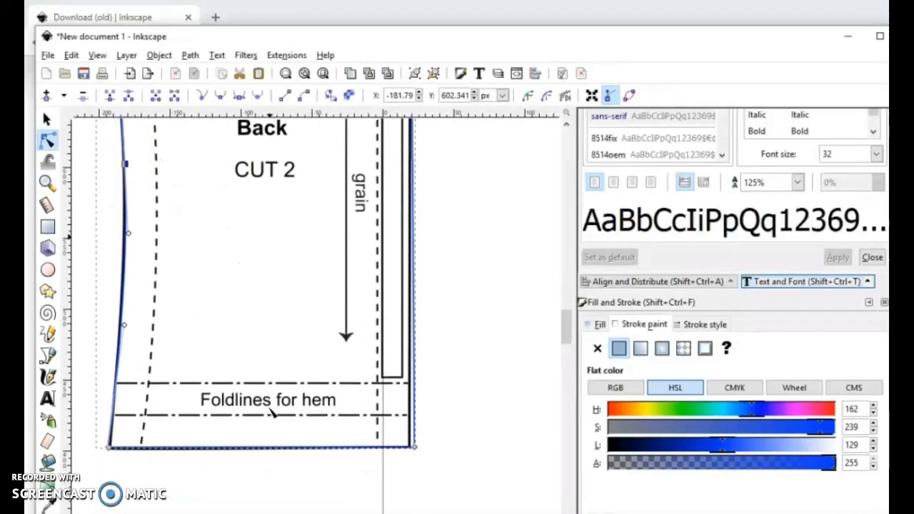
# Step: Fine-tune the back outline's outer shoulder and underarm nodes onto the printed corners, then deselect the nodes
pyautogui.scroll(11, 272, 414)
pyautogui.scroll(2, 272, 410)
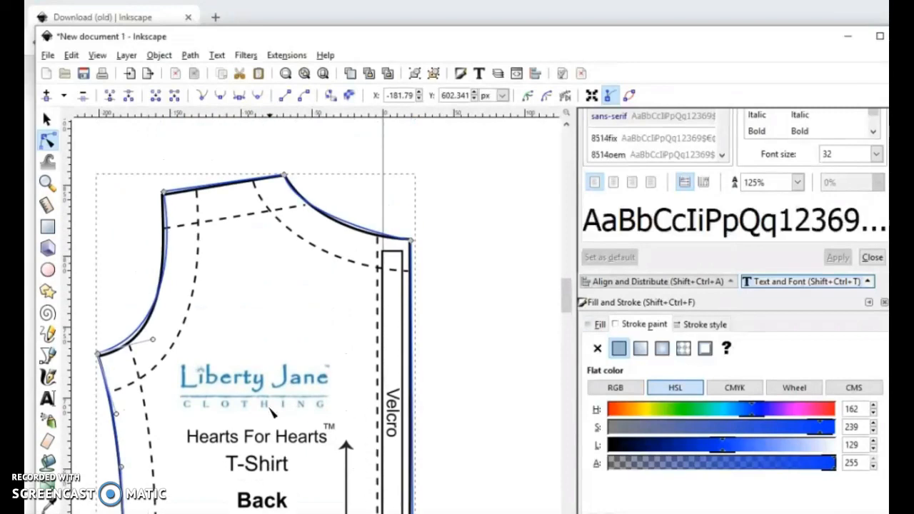
pyautogui.click(163, 197)
pyautogui.moveTo(162, 198); pyautogui.dragTo(163, 198)
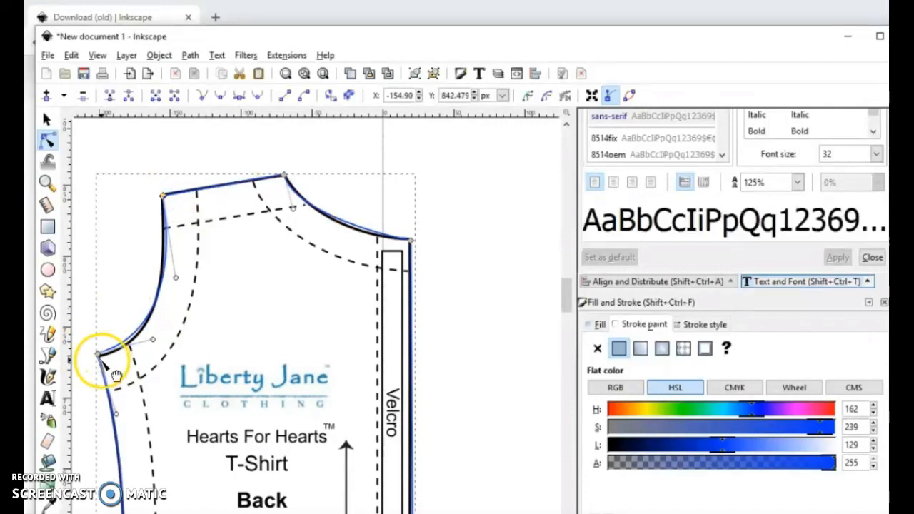
pyautogui.click(101, 359)
pyautogui.moveTo(100, 360); pyautogui.dragTo(102, 361)
pyautogui.click(238, 326)
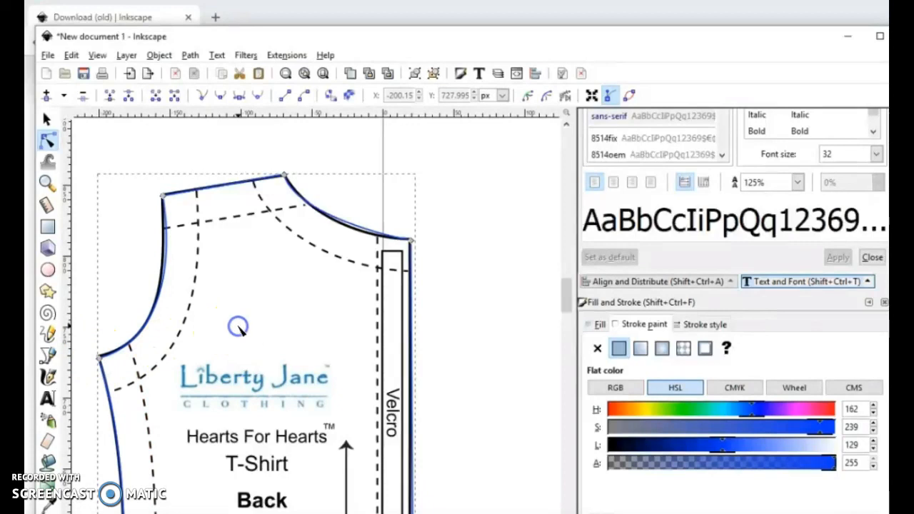
# Step: Trace the sleeve piece with the Bezier pen as a closed straight-sided outline through its four corners and cap peak
pyautogui.scroll(-5, 240, 328)
pyautogui.scroll(-4, 240, 329)
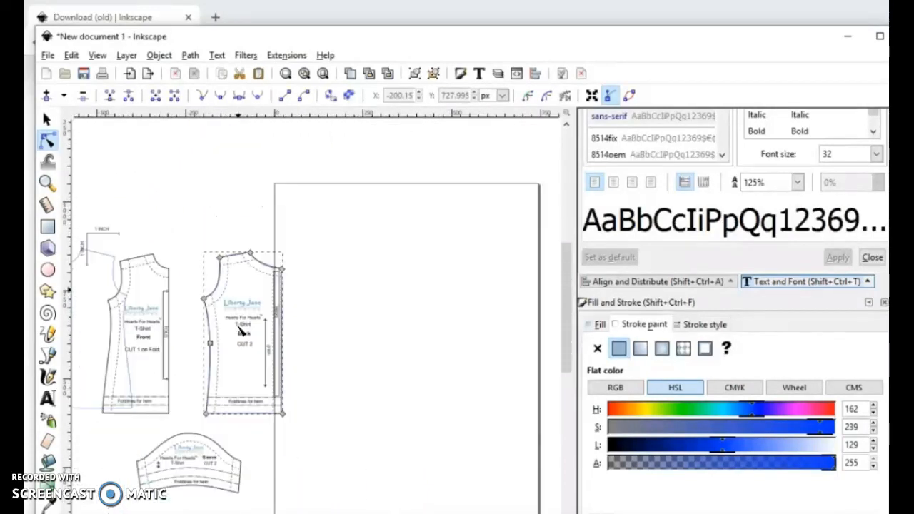
pyautogui.hscroll(5, 421, 500)
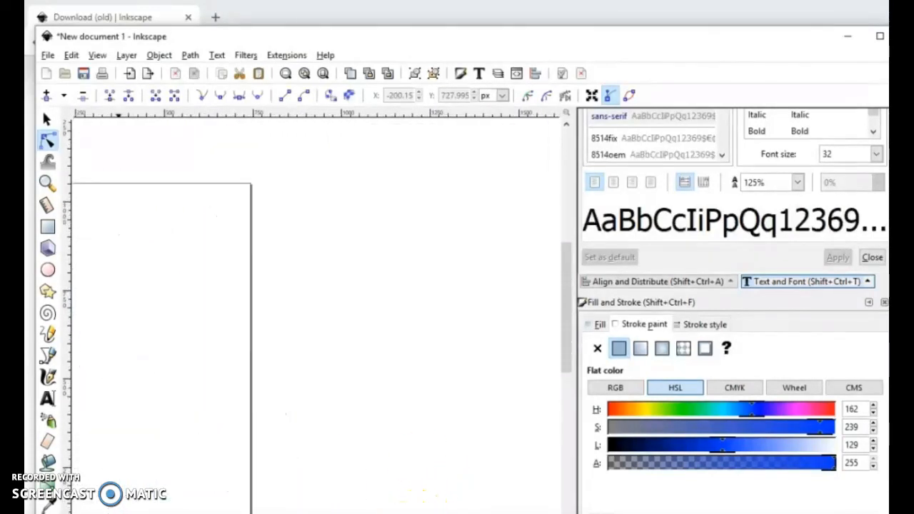
pyautogui.hscroll(-5, 205, 500)
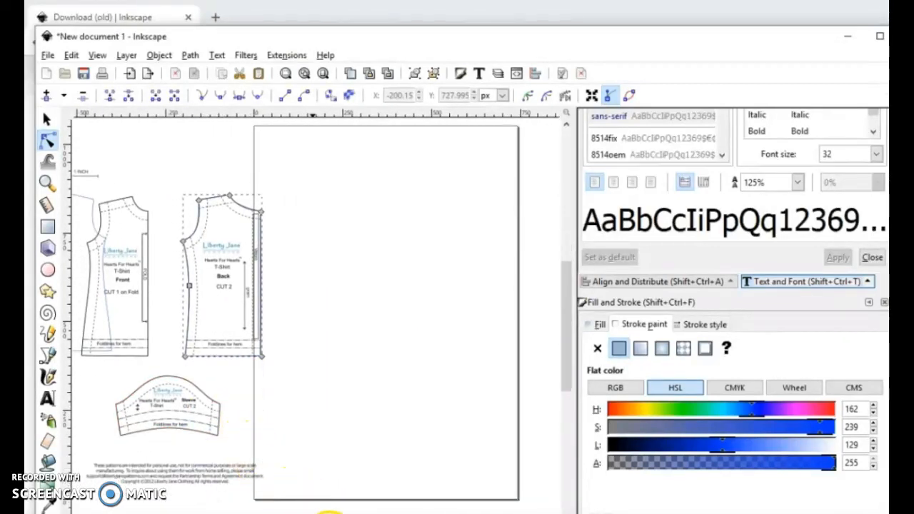
pyautogui.hscroll(-3, 328, 507)
pyautogui.scroll(-3, 310, 474)
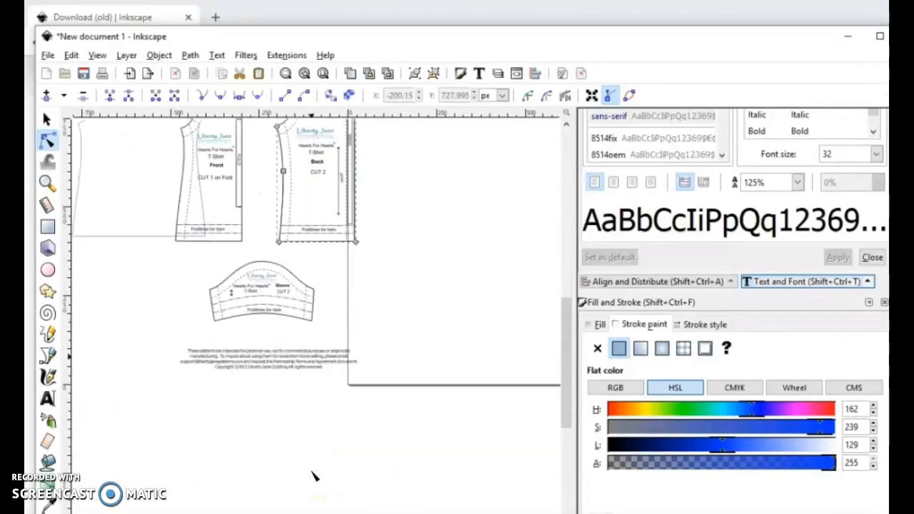
pyautogui.scroll(2, 311, 472)
pyautogui.scroll(7, 311, 472)
pyautogui.click(90, 96)
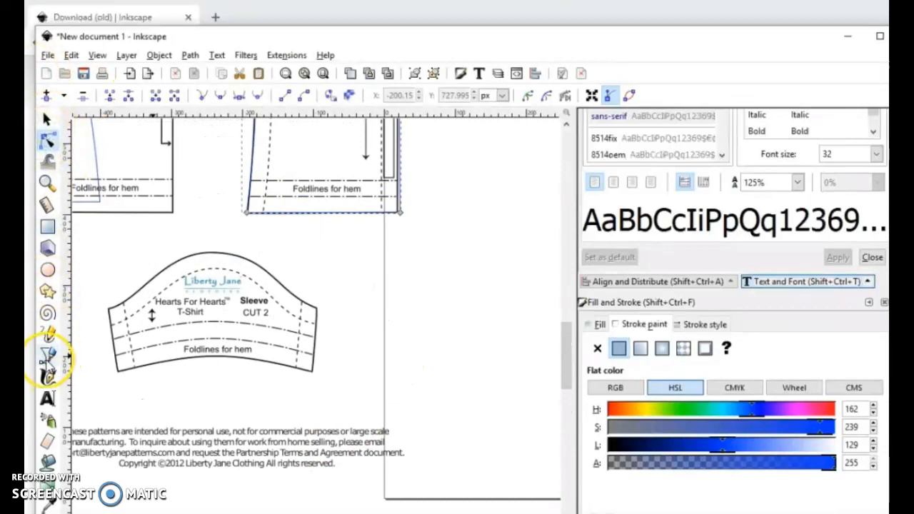
pyautogui.click(47, 357)
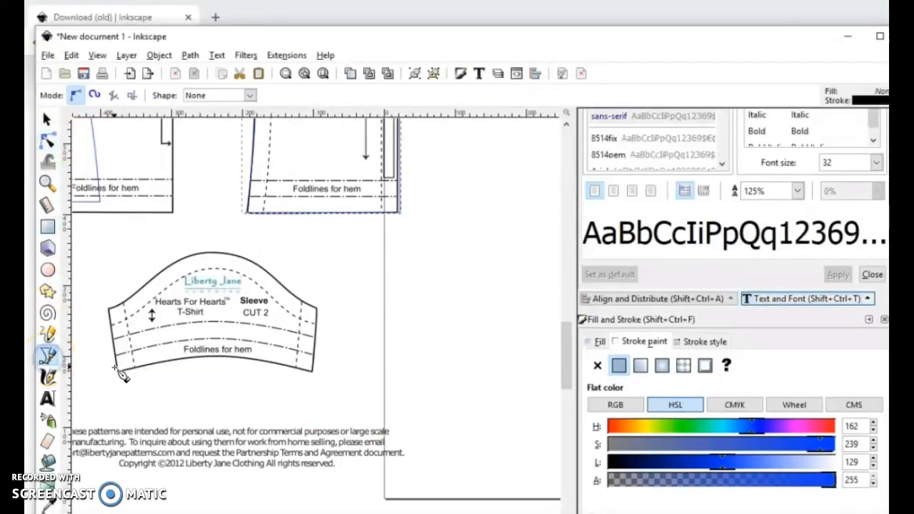
pyautogui.click(314, 371)
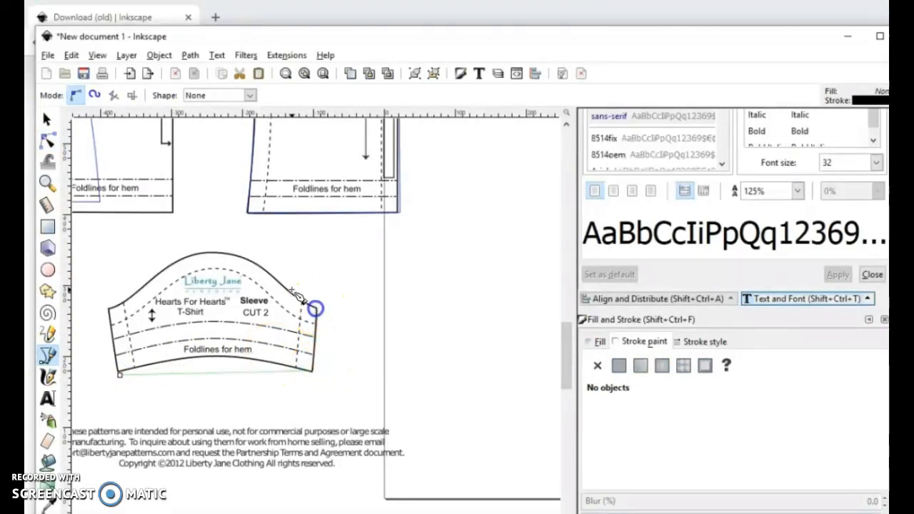
pyautogui.click(217, 250)
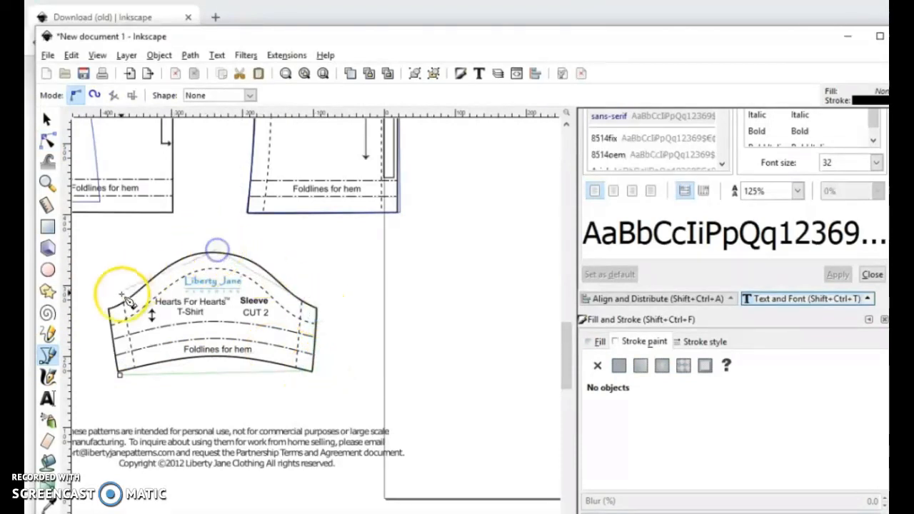
pyautogui.click(116, 371)
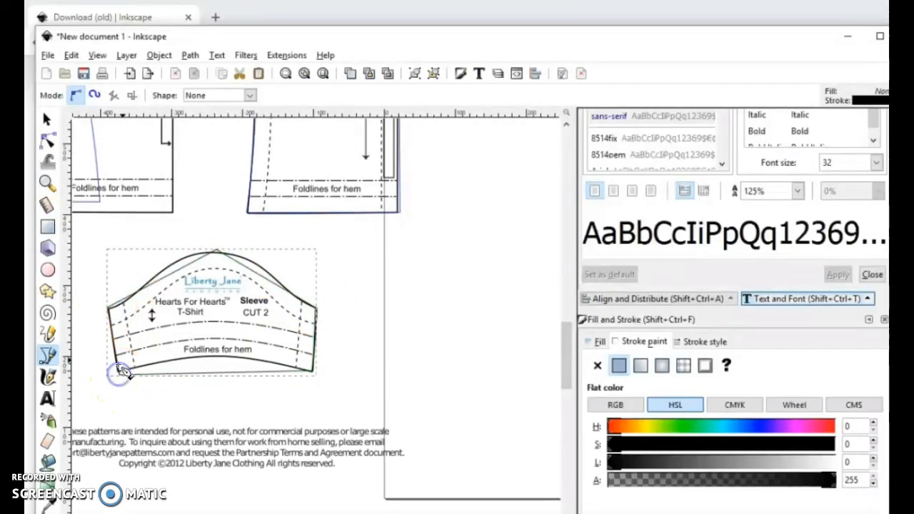
# Step: Select all nodes of the sleeve outline, make them symmetric to add curve handles, then convert them to corner nodes
pyautogui.click(48, 141)
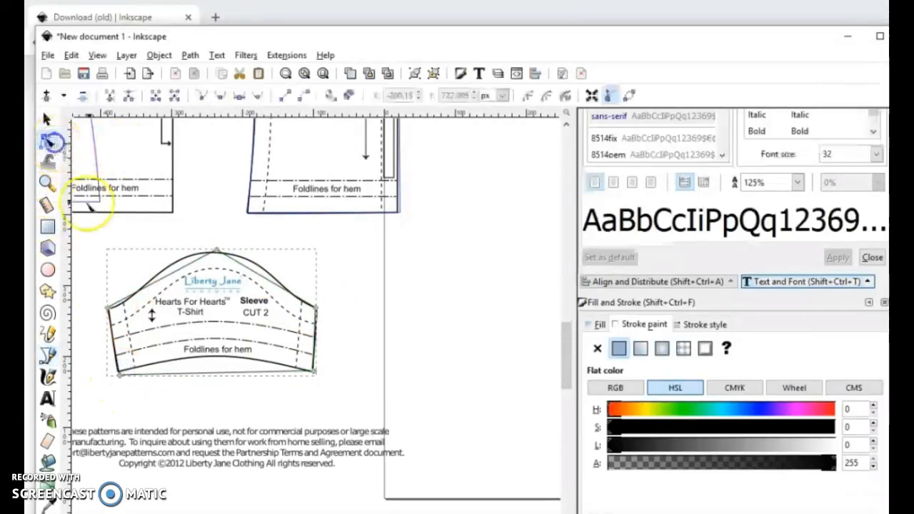
pyautogui.moveTo(75, 227); pyautogui.dragTo(430, 441)
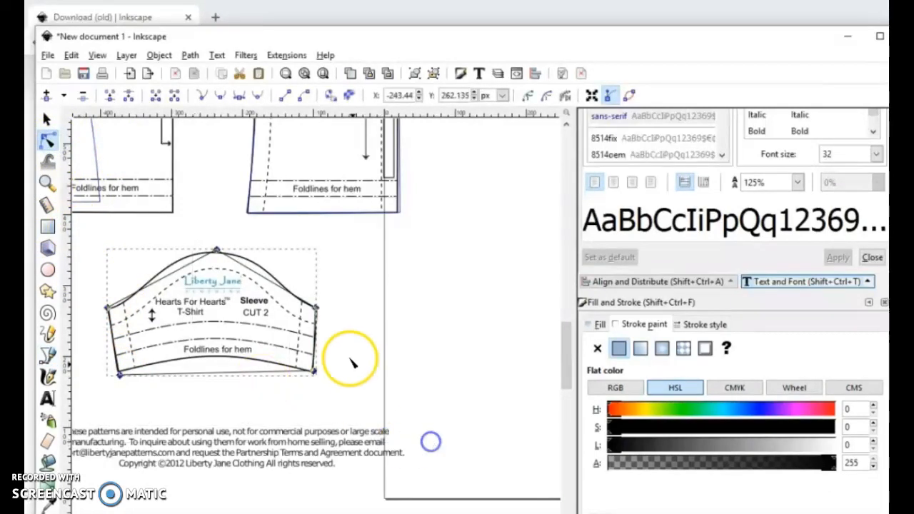
pyautogui.click(238, 95)
pyautogui.click(206, 100)
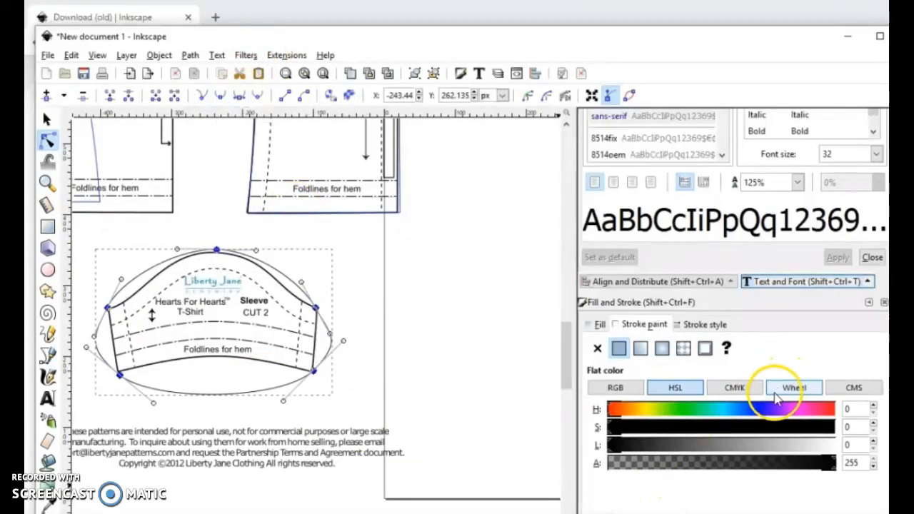
# Step: Give the traced sleeve outline a flat blue stroke with hue 174, saturation 243 and lightness 130
pyautogui.click(754, 429)
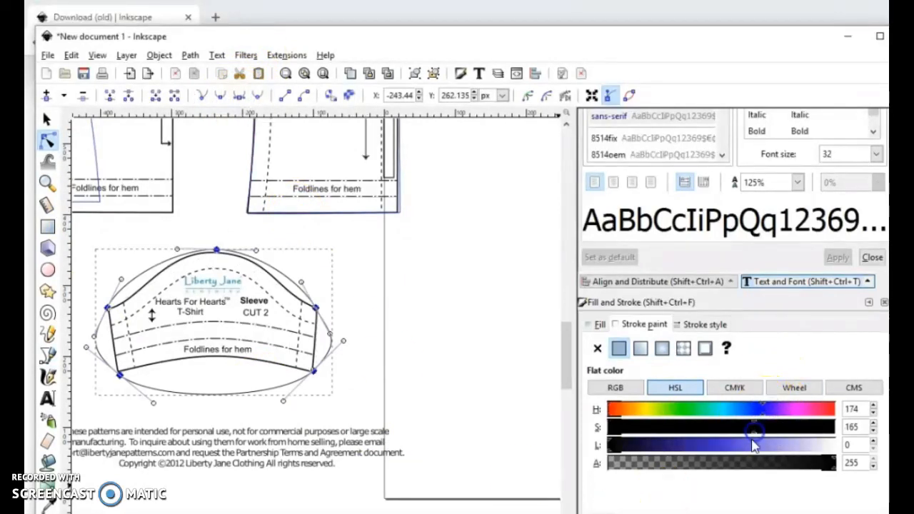
pyautogui.click(723, 450)
pyautogui.click(824, 429)
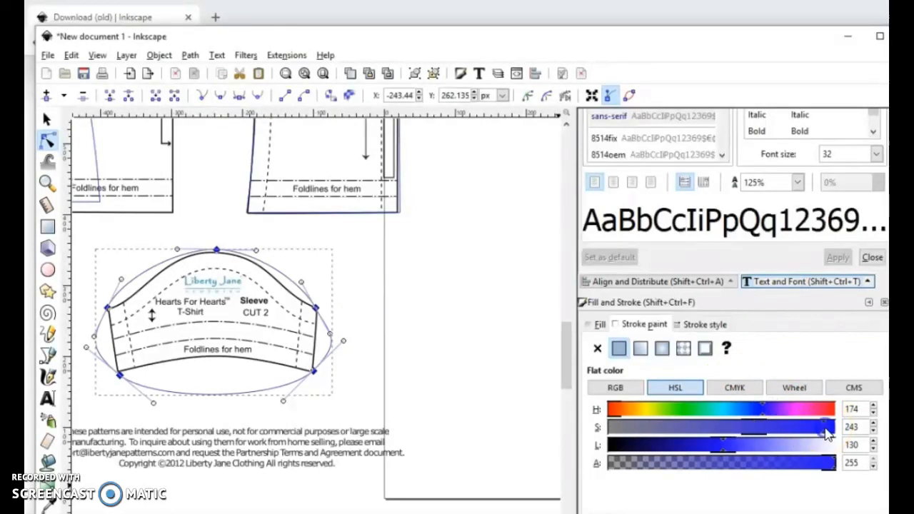
# Step: Convert both sleeve side seams to straight segments and pull the upper corner handles inward to follow the printed cap curve
pyautogui.moveTo(87, 293); pyautogui.dragTo(140, 405)
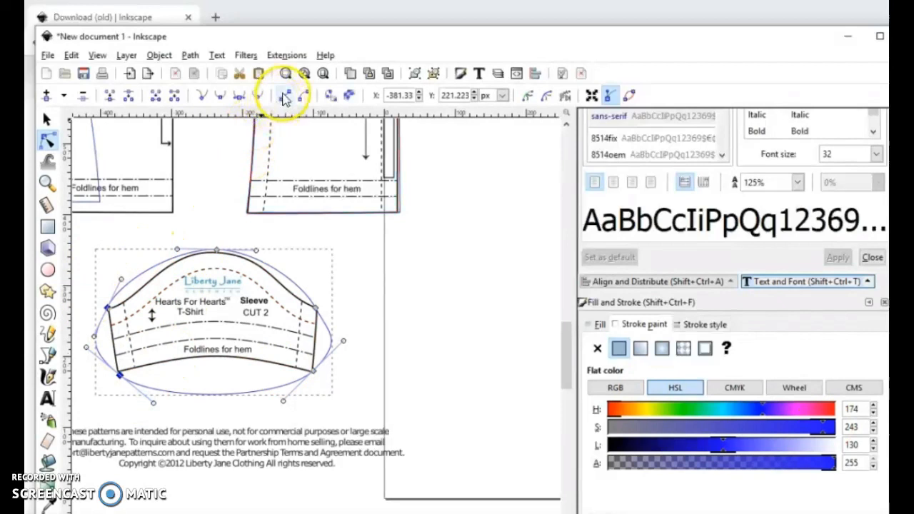
pyautogui.moveTo(346, 297); pyautogui.dragTo(295, 389)
pyautogui.click(285, 96)
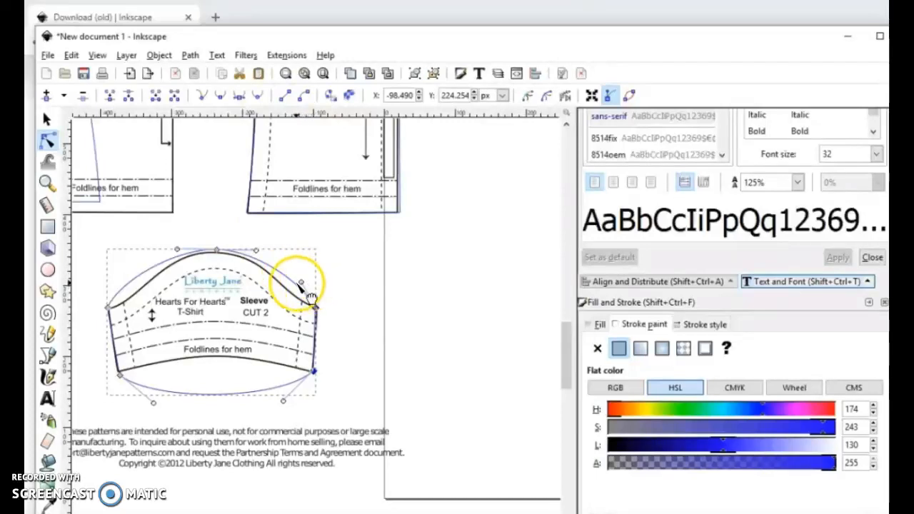
pyautogui.moveTo(300, 284); pyautogui.dragTo(289, 295)
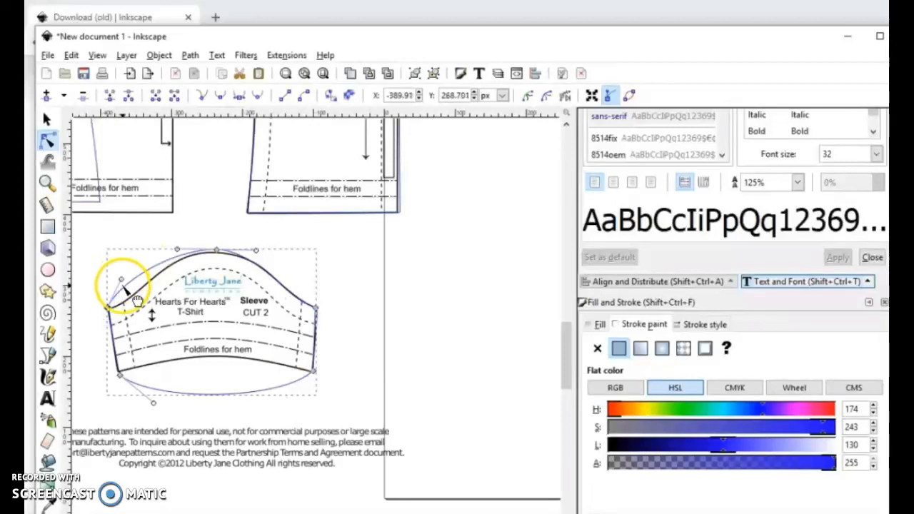
pyautogui.click(241, 351)
pyautogui.click(46, 120)
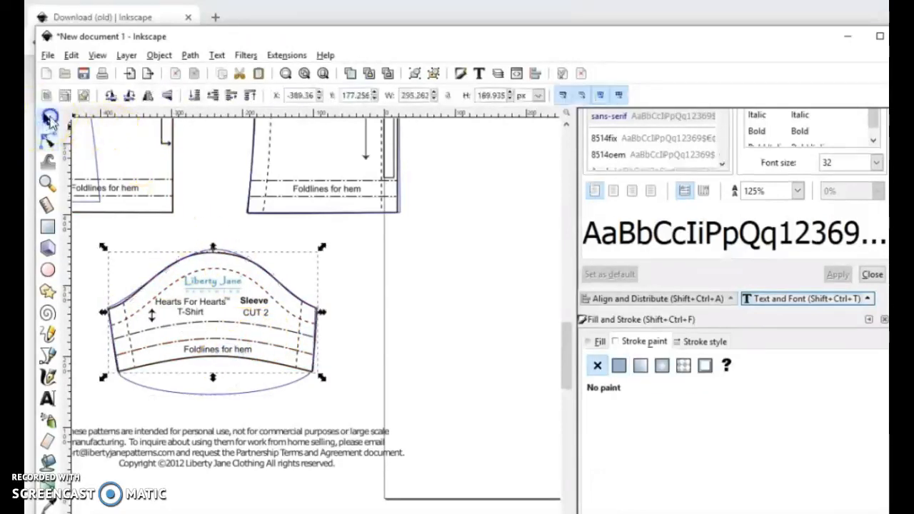
pyautogui.moveTo(218, 263); pyautogui.dragTo(363, 282)
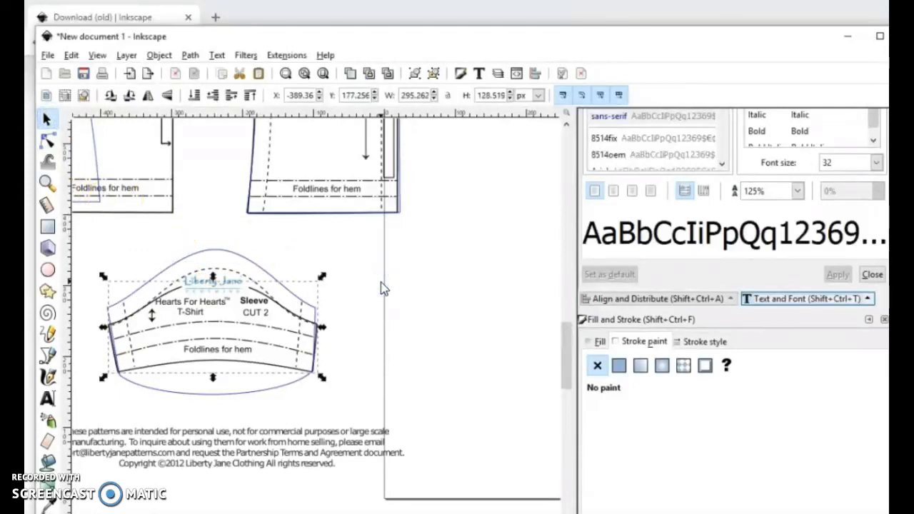
pyautogui.click(246, 303)
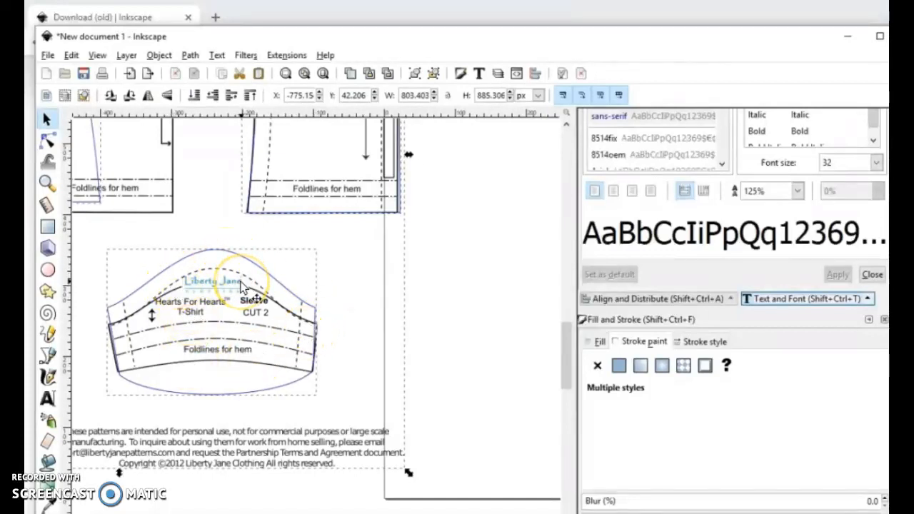
pyautogui.hotkey('ctrl', 'z')
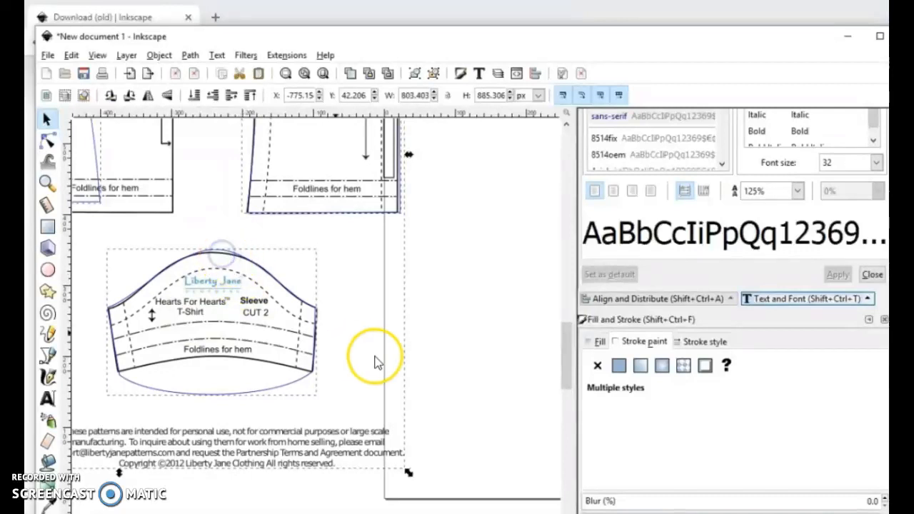
# Step: Clear the selection and select only the printed sleeve outline for node editing
pyautogui.click(444, 361)
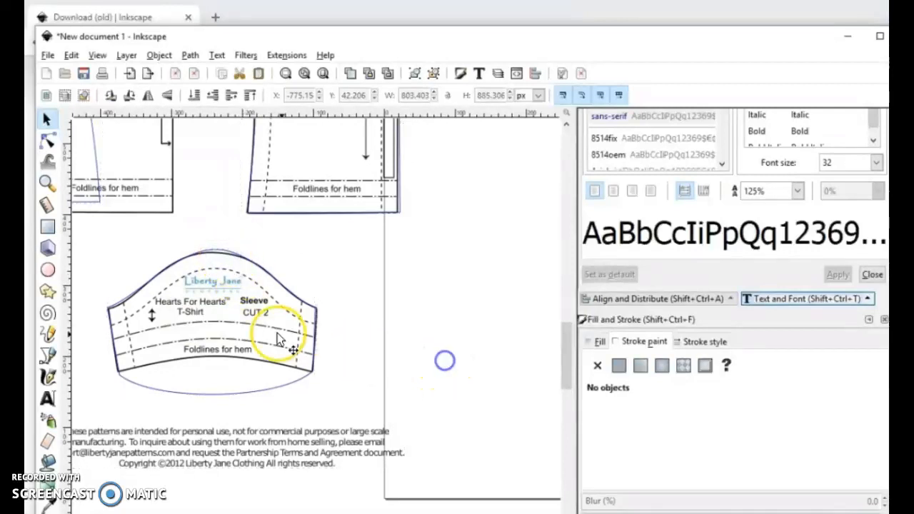
pyautogui.click(242, 360)
pyautogui.rightClick(243, 362)
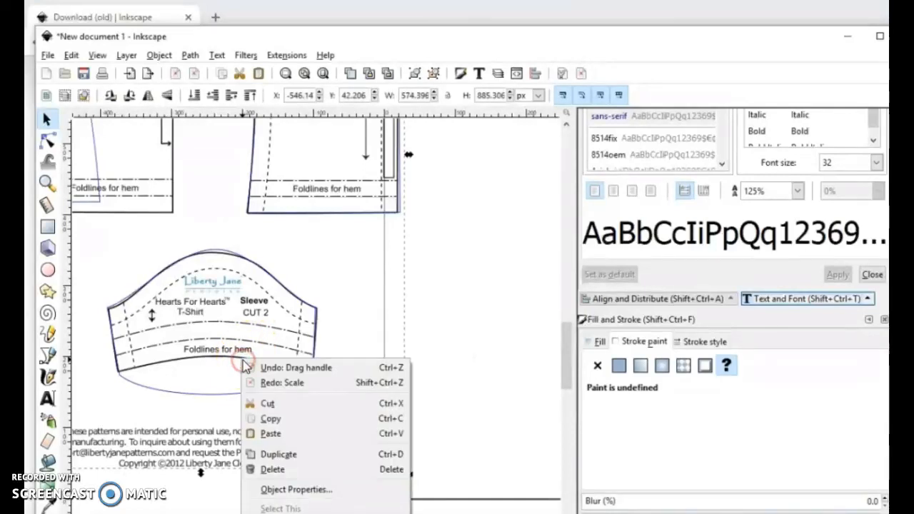
pyautogui.click(187, 395)
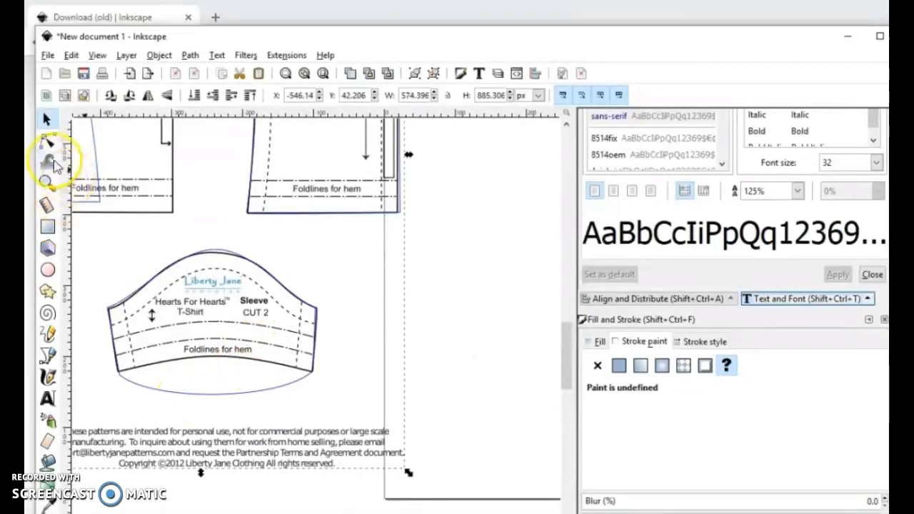
pyautogui.click(47, 143)
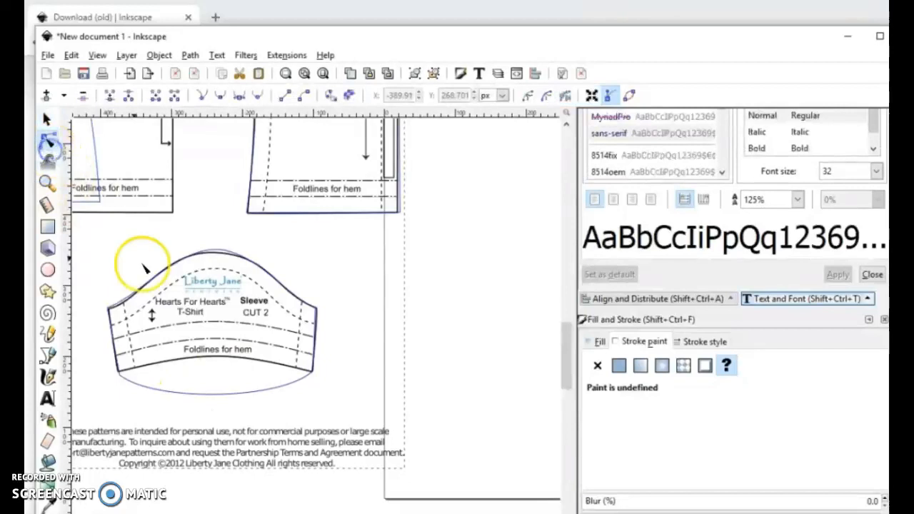
pyautogui.click(228, 364)
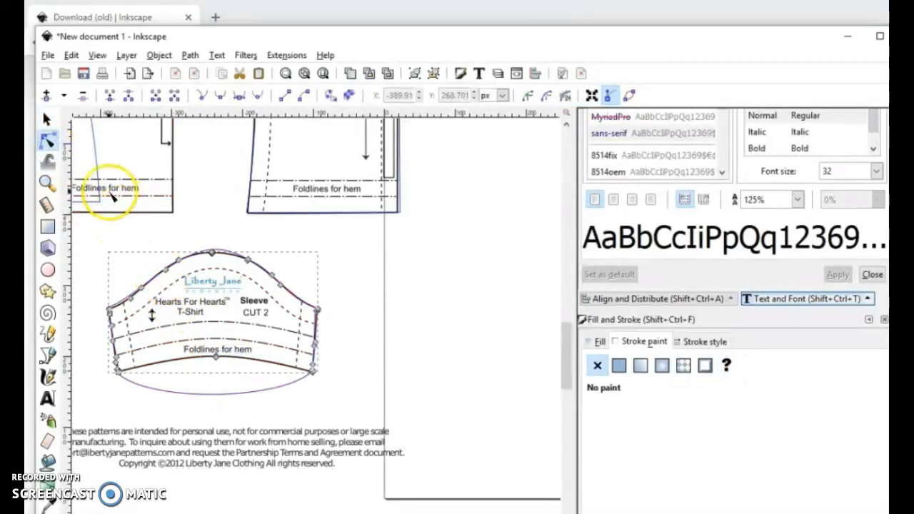
# Step: Move the printed sleeve outline horizontally to X -51.365 px, clear of the traced sleeve
pyautogui.click(47, 119)
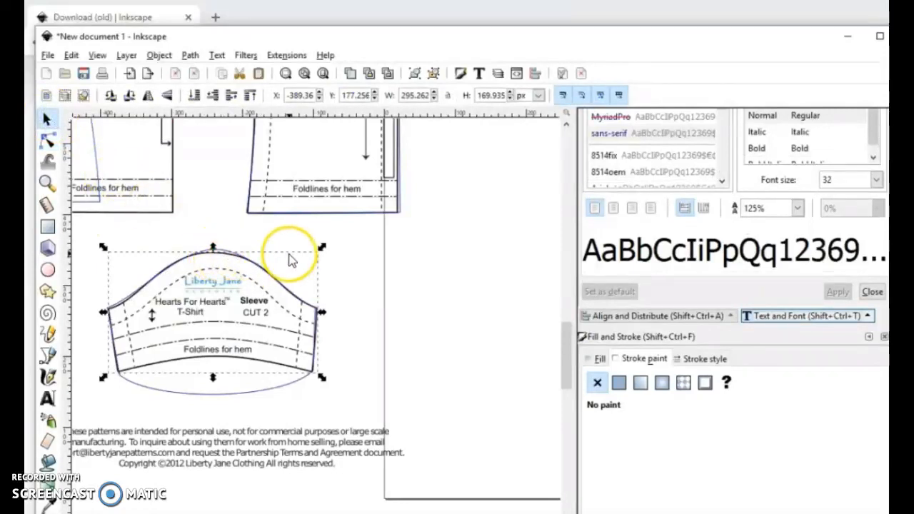
pyautogui.press('Right')
pyautogui.press('Right')
pyautogui.press('Right')
pyautogui.press('Right')
pyautogui.press('Right')
pyautogui.press('Right')
pyautogui.press('Right')
pyautogui.press('Right')
pyautogui.press('Right')
pyautogui.press('Right')
pyautogui.press('Right')
pyautogui.press('Right')
pyautogui.press('Right')
pyautogui.press('Right')
pyautogui.press('Right')
pyautogui.press('Right')
pyautogui.press('Right')
pyautogui.press('Right')
pyautogui.press('Right')
pyautogui.press('Right')
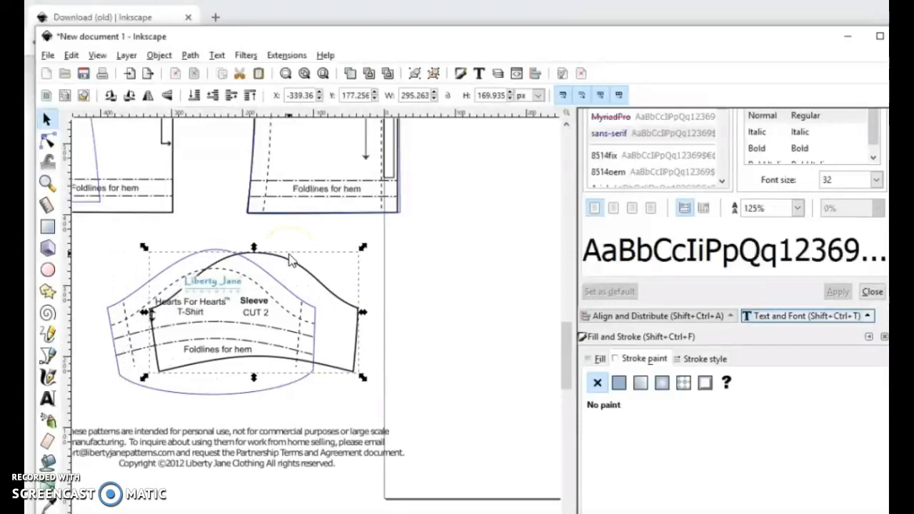
pyautogui.press('Right')
pyautogui.press('Right')
pyautogui.press('Right')
pyautogui.press('Right')
pyautogui.press('Right')
pyautogui.press('Right')
pyautogui.press('Right')
pyautogui.press('Right')
pyautogui.press('Right')
pyautogui.press('Right')
pyautogui.press('Right')
pyautogui.press('Right')
pyautogui.press('Right')
pyautogui.press('Right')
pyautogui.press('Right')
pyautogui.press('Right')
pyautogui.press('Right')
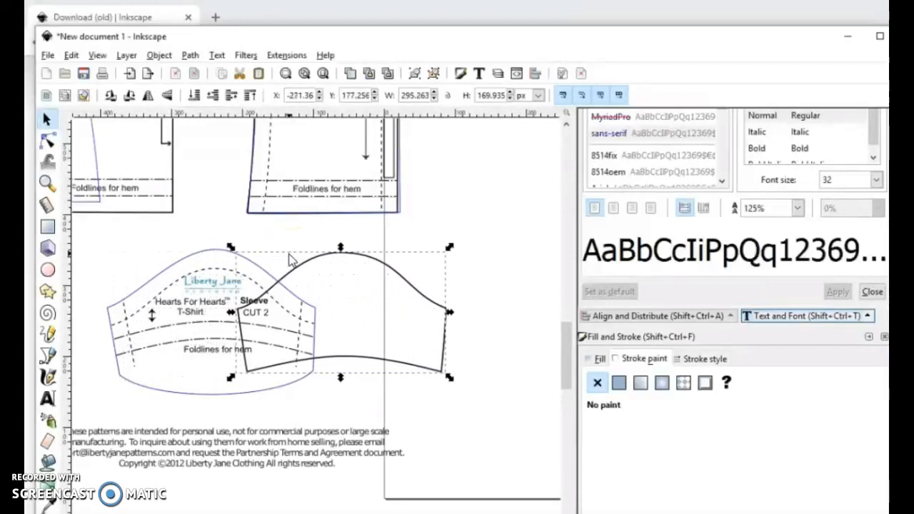
pyautogui.press('Right')
pyautogui.press('Right')
pyautogui.press('Right')
pyautogui.press('Right')
pyautogui.press('Right')
pyautogui.press('Right')
pyautogui.press('Right')
pyautogui.press('Right')
pyautogui.press('Right')
pyautogui.press('Right')
pyautogui.press('Right')
pyautogui.press('Right')
pyautogui.press('Right')
pyautogui.press('Right')
pyautogui.press('Right')
pyautogui.press('Right')
pyautogui.press('Right')
pyautogui.press('Right')
pyautogui.press('Right')
pyautogui.press('Right')
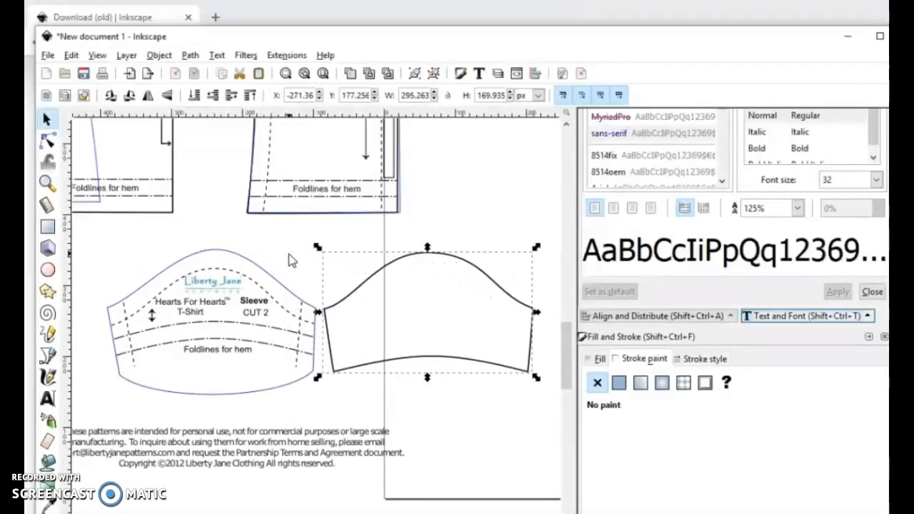
pyautogui.press('Right')
pyautogui.press('Right')
pyautogui.press('Right')
pyautogui.press('Right')
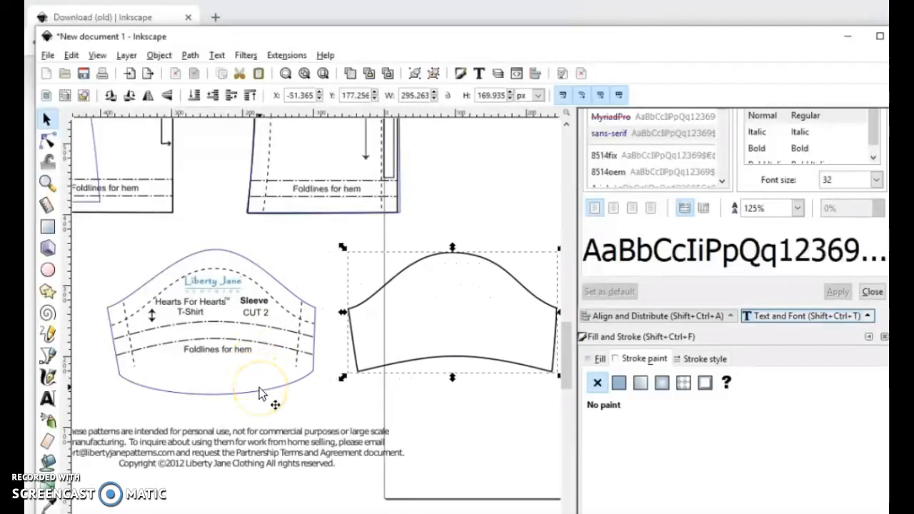
# Step: Duplicate the printed sleeve outline and move the copy back over the original sleeve artwork at X -389.36 px
pyautogui.hotkey('ctrl', 'd')
pyautogui.press('Left')
pyautogui.press('Left')
pyautogui.press('Left')
pyautogui.press('Left')
pyautogui.press('Left')
pyautogui.press('Left')
pyautogui.press('Left')
pyautogui.press('Left')
pyautogui.press('Left')
pyautogui.press('Left')
pyautogui.press('Left')
pyautogui.press('Left')
pyautogui.press('Left')
pyautogui.press('Left')
pyautogui.press('Left')
pyautogui.press('Left')
pyautogui.press('Left')
pyautogui.press('Left')
pyautogui.press('Left')
pyautogui.press('Left')
pyautogui.press('Left')
pyautogui.press('Left')
pyautogui.press('Left')
pyautogui.press('Left')
pyautogui.press('Left')
pyautogui.press('Left')
pyautogui.press('Left')
pyautogui.press('Left')
pyautogui.press('Left')
pyautogui.press('Left')
pyautogui.press('Left')
pyautogui.press('Left')
pyautogui.press('Left')
pyautogui.press('Left')
pyautogui.press('Left')
pyautogui.press('Left')
pyautogui.press('Left')
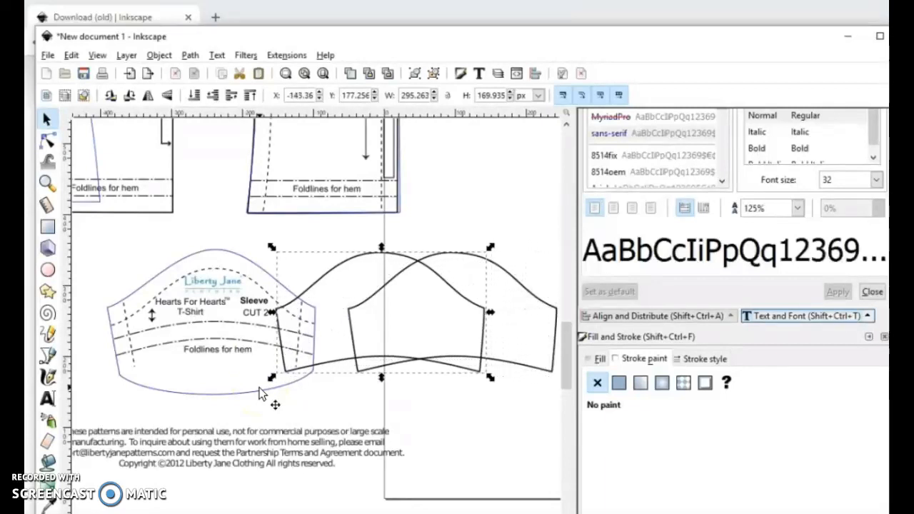
pyautogui.press('Left')
pyautogui.press('Left')
pyautogui.press('Left')
pyautogui.press('Left')
pyautogui.press('Left')
pyautogui.press('Left')
pyautogui.press('Left')
pyautogui.press('Left')
pyautogui.press('Left')
pyautogui.press('Left')
pyautogui.press('Left')
pyautogui.press('Left')
pyautogui.press('Left')
pyautogui.press('Left')
pyautogui.press('Left')
pyautogui.press('Left')
pyautogui.press('Left')
pyautogui.press('Left')
pyautogui.press('Left')
pyautogui.press('Left')
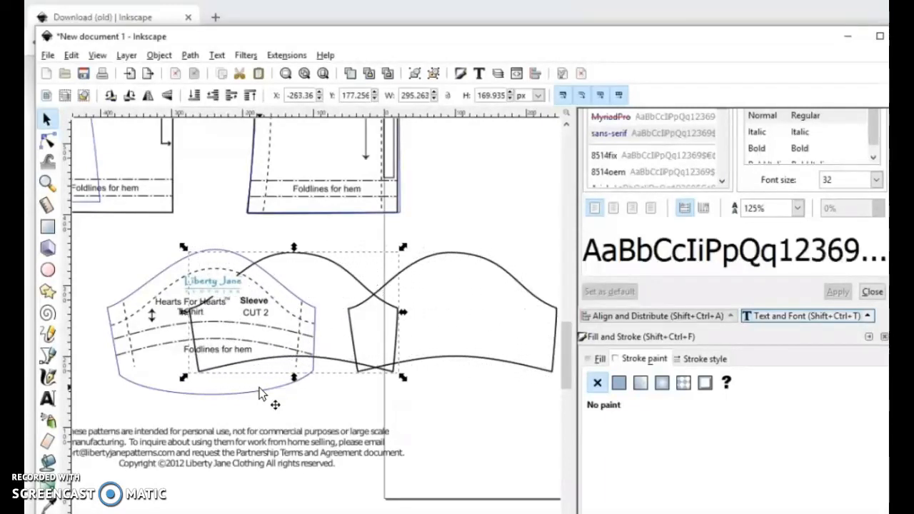
pyautogui.press('Left')
pyautogui.press('Left')
pyautogui.press('Left')
pyautogui.press('Left')
pyautogui.press('Left')
pyautogui.press('Left')
pyautogui.press('Left')
pyautogui.press('Left')
pyautogui.press('Left')
pyautogui.press('Left')
pyautogui.press('Left')
pyautogui.press('Left')
pyautogui.press('Left')
pyautogui.press('Left')
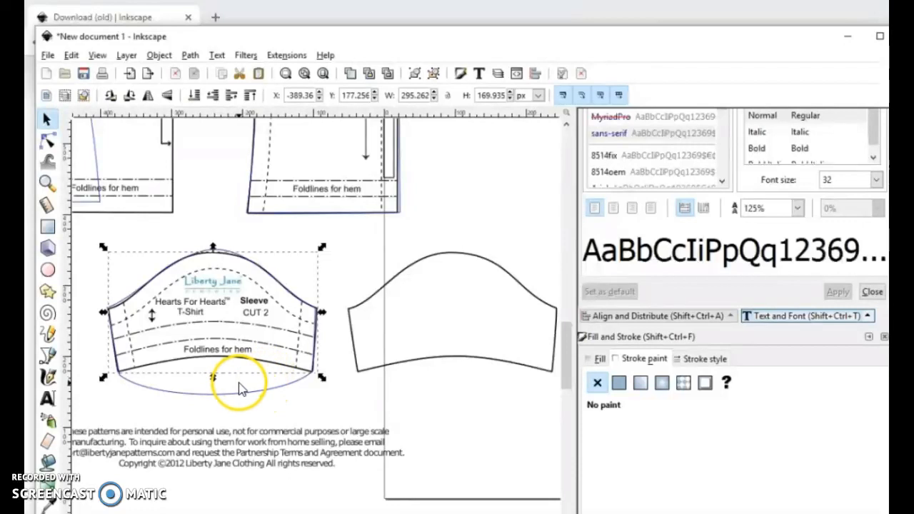
# Step: Bend the traced sleeve's hem upward with both lower corner handles to match the printed hem curve, then deselect the node
pyautogui.click(239, 392)
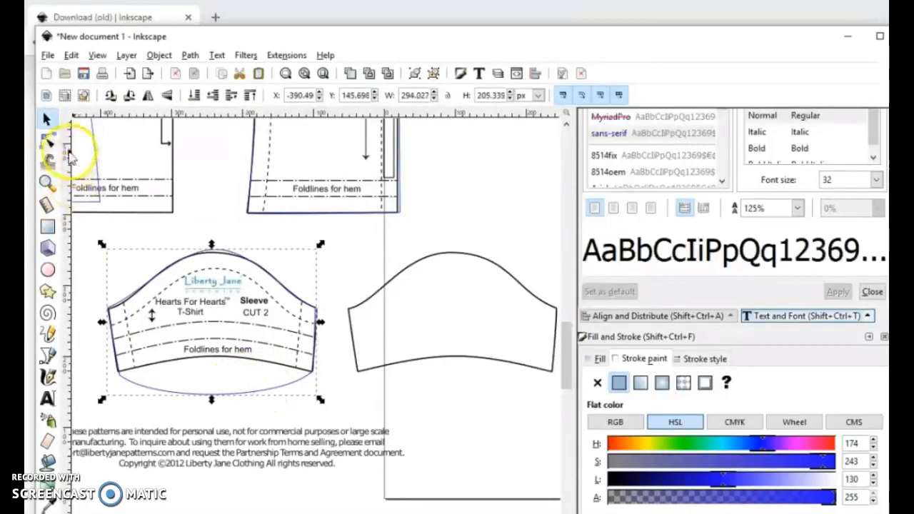
pyautogui.click(46, 142)
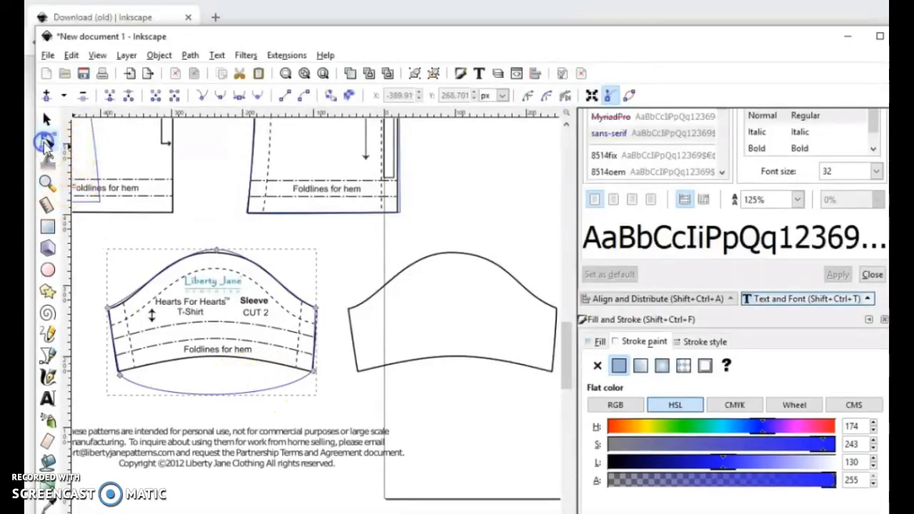
pyautogui.click(118, 375)
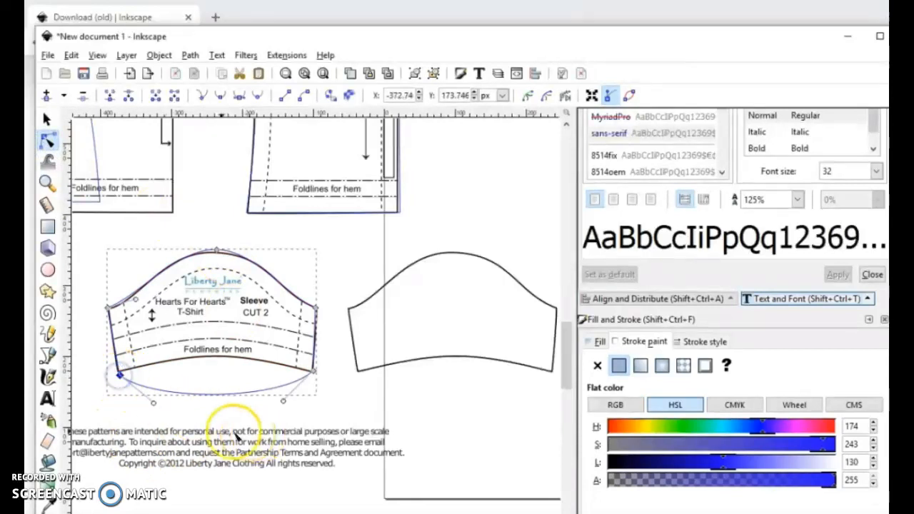
pyautogui.moveTo(152, 403); pyautogui.dragTo(183, 354)
pyautogui.moveTo(286, 402); pyautogui.dragTo(219, 356)
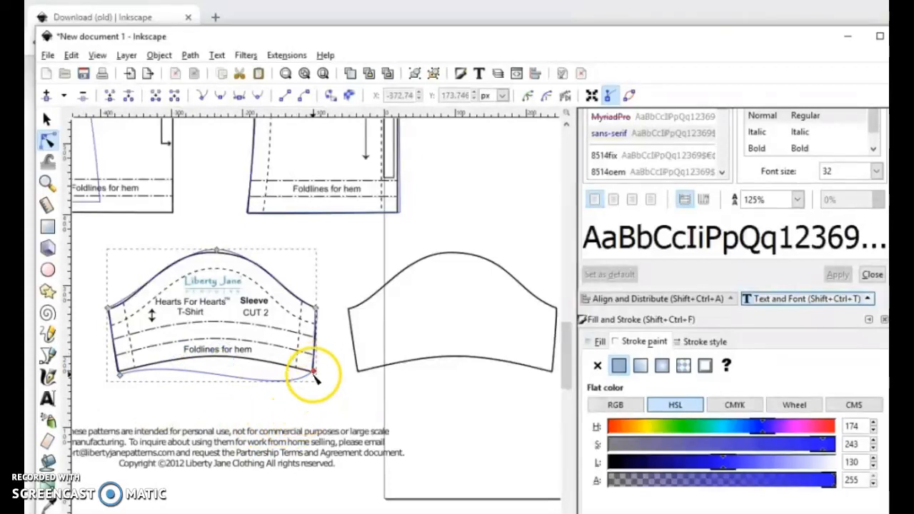
pyautogui.click(313, 372)
pyautogui.moveTo(282, 401); pyautogui.dragTo(216, 352)
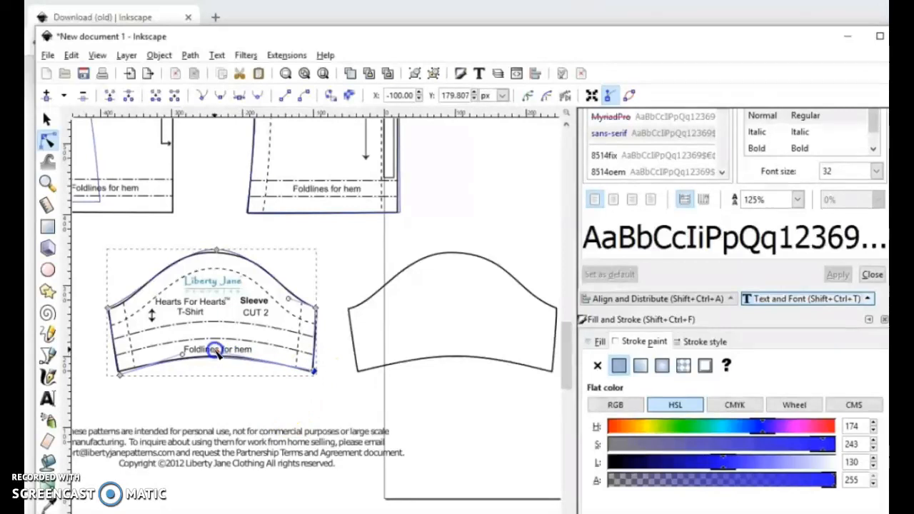
pyautogui.click(228, 184)
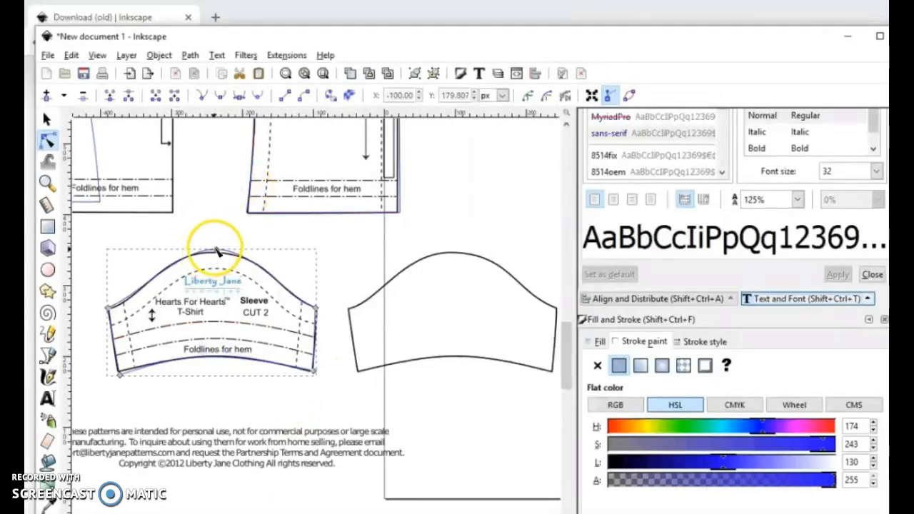
# Step: Lower the traced sleeve's peak node to Y 346.523 px and adjust the cap curve handles to fit the printed cap
pyautogui.click(218, 251)
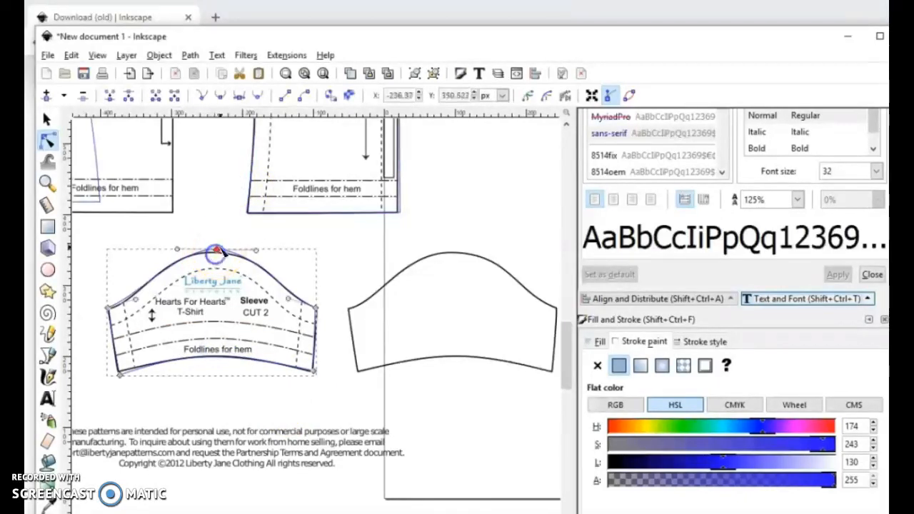
pyautogui.click(217, 250)
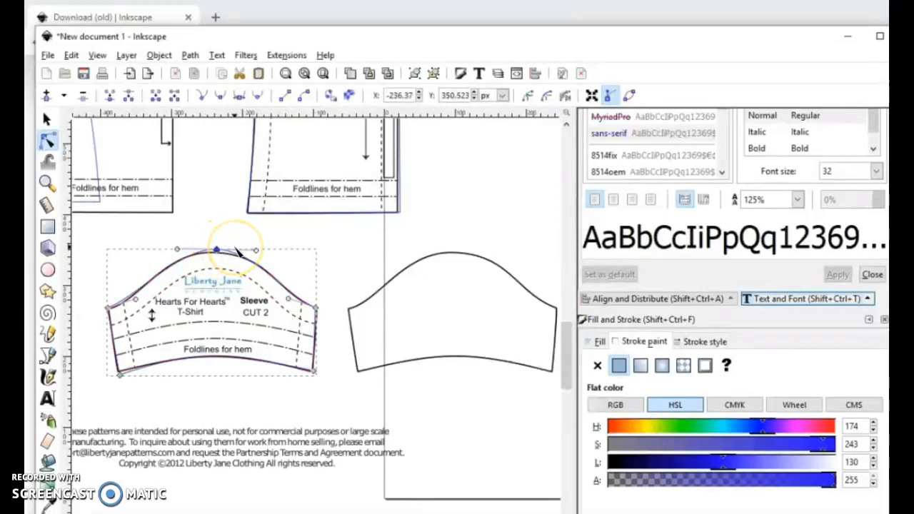
pyautogui.press('Down')
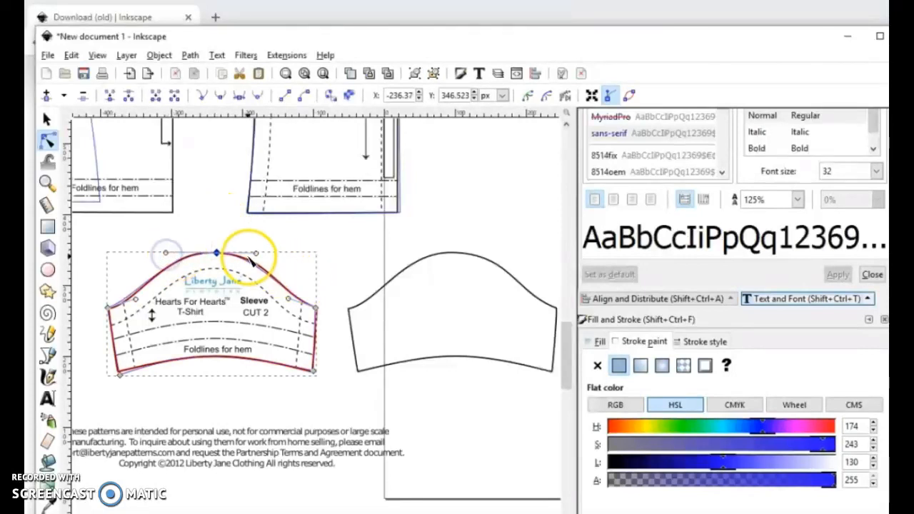
pyautogui.moveTo(257, 254); pyautogui.dragTo(263, 256)
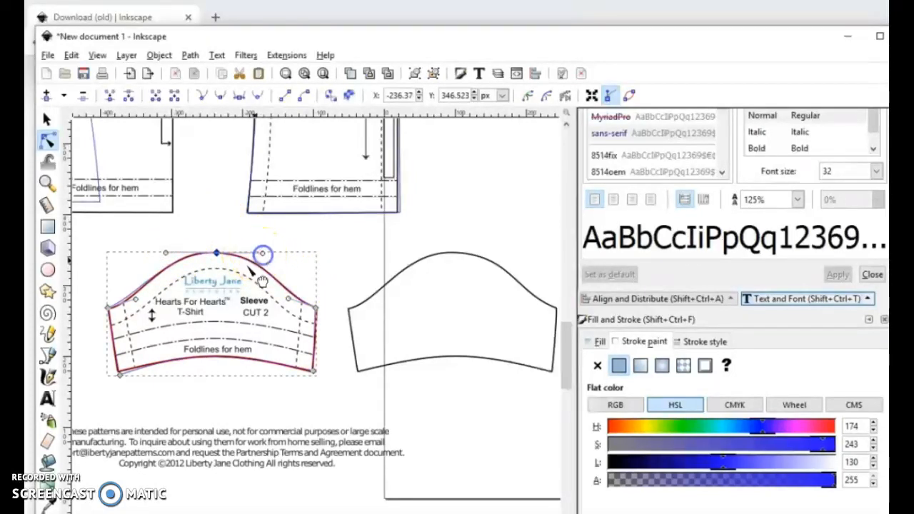
pyautogui.click(136, 300)
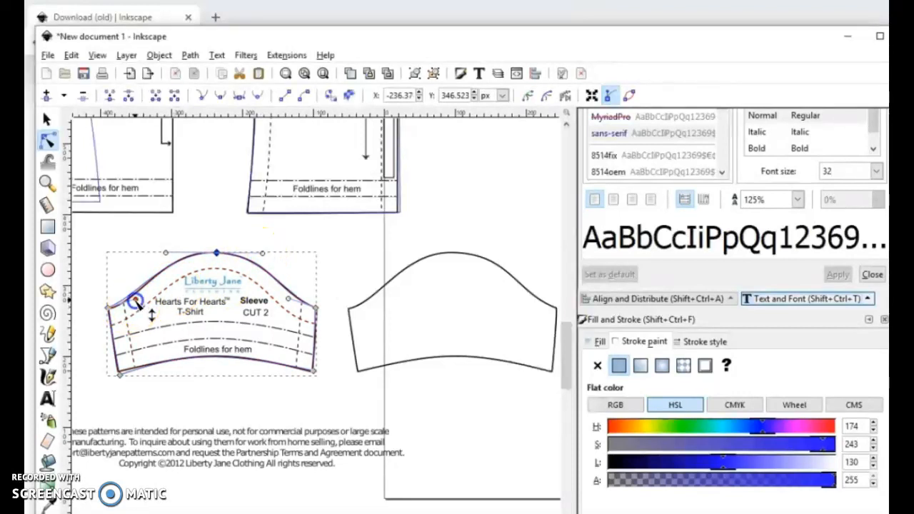
pyautogui.moveTo(137, 303); pyautogui.dragTo(141, 307)
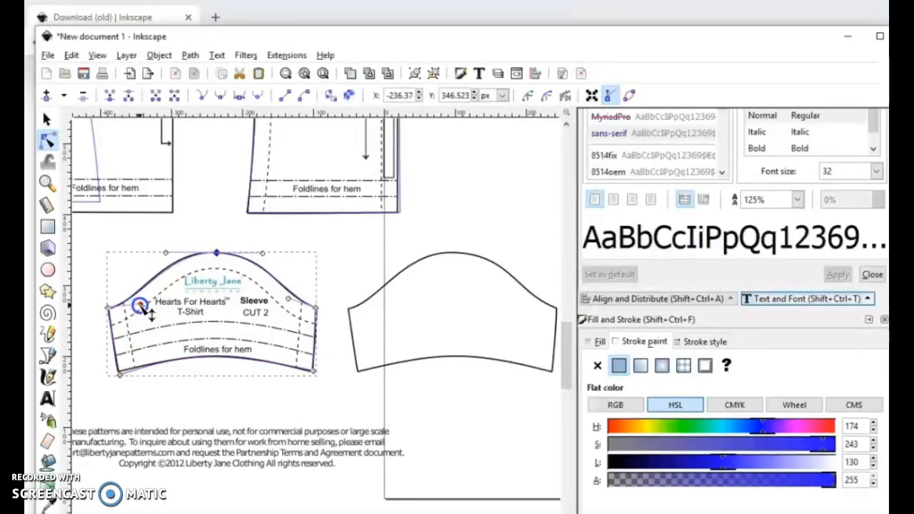
# Step: Save the document as Inkscape SVG named "Traced pattern of Tshirt" in the Youtube Sewing video folder
pyautogui.click(48, 55)
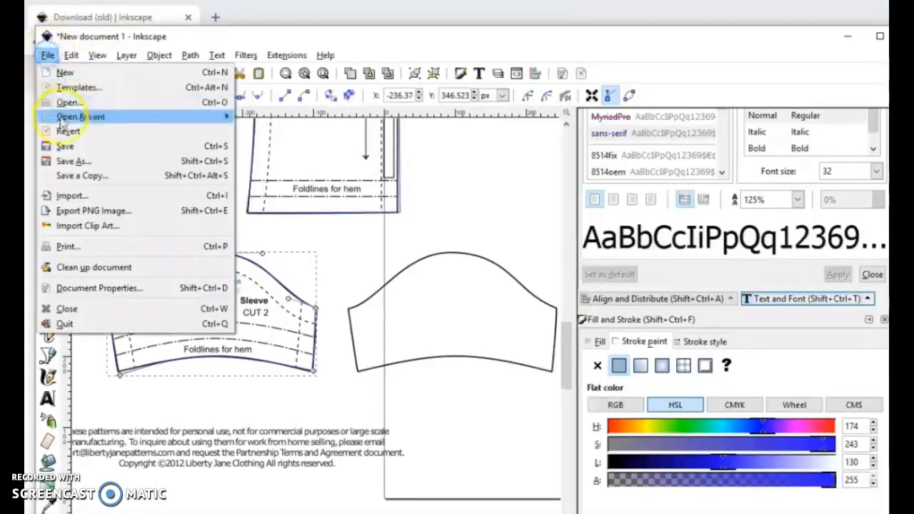
pyautogui.click(72, 161)
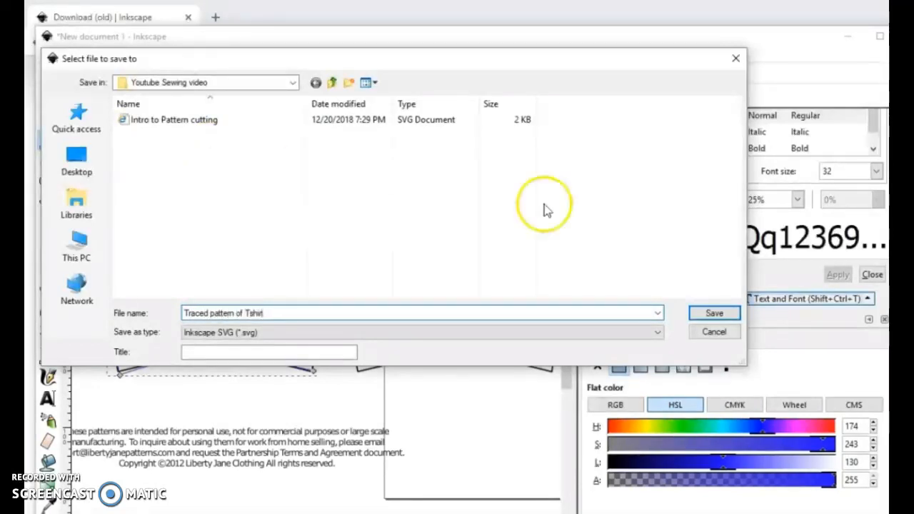
pyautogui.click(715, 315)
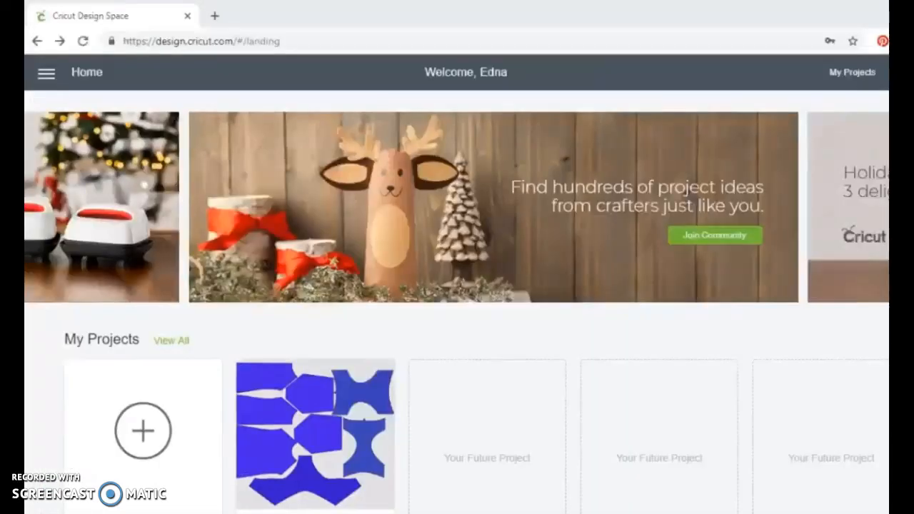
# Step: Switch to Cricut Design Space, start a new project and open the upload page for images
pyautogui.click(172, 40)
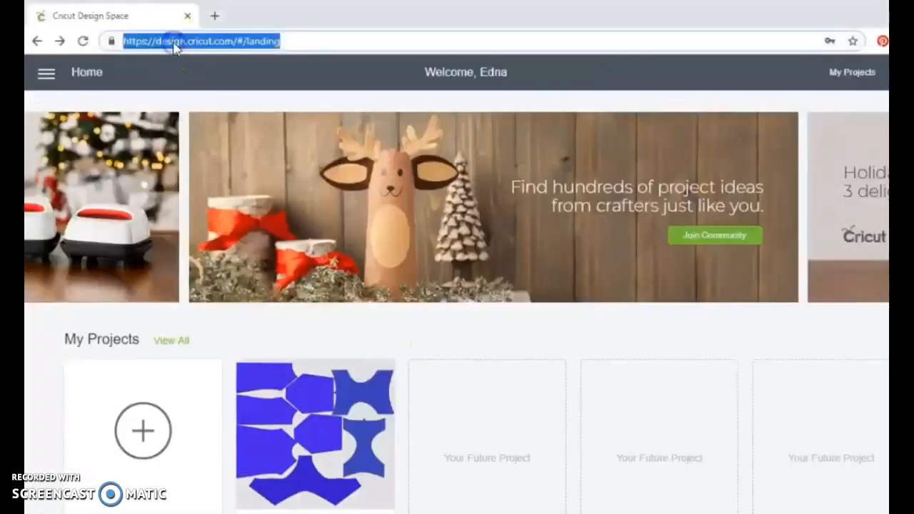
pyautogui.click(140, 431)
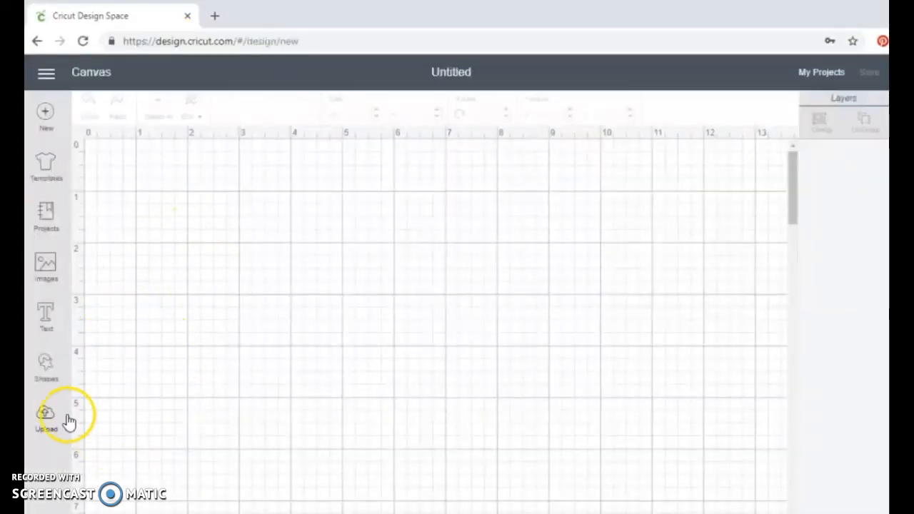
pyautogui.click(45, 427)
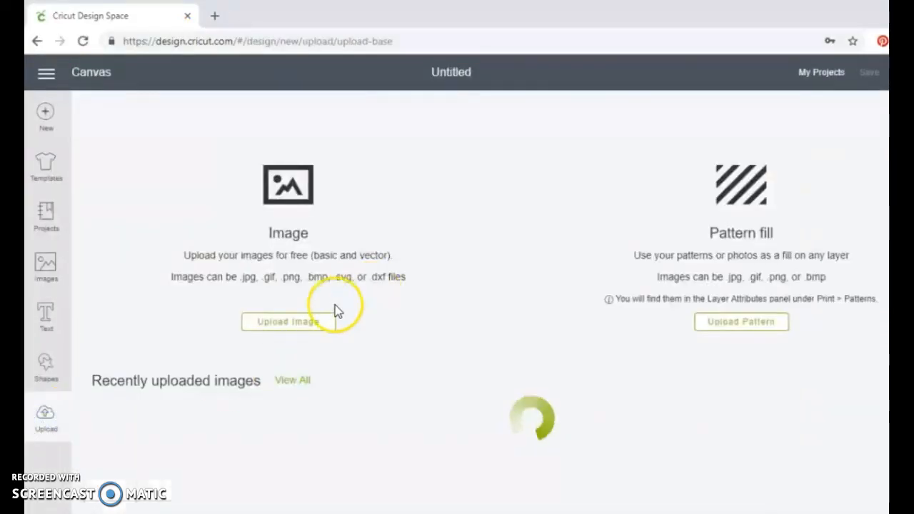